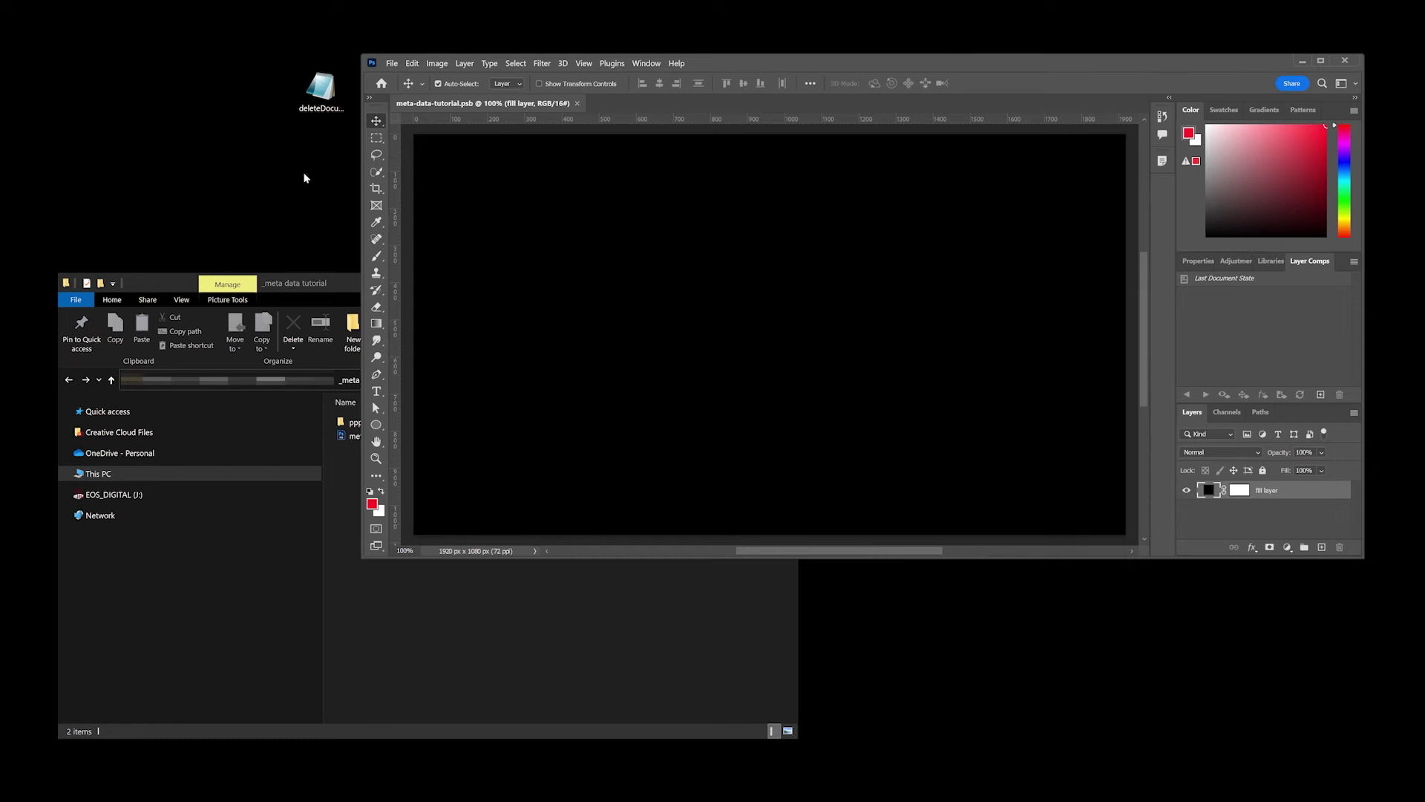
Step: Review the deleteDocumentAncestorsMetadata.jsx script, then save meta-data-tutorial copy.jpg as a quality-7 JPEG copy
double_click(321, 89)
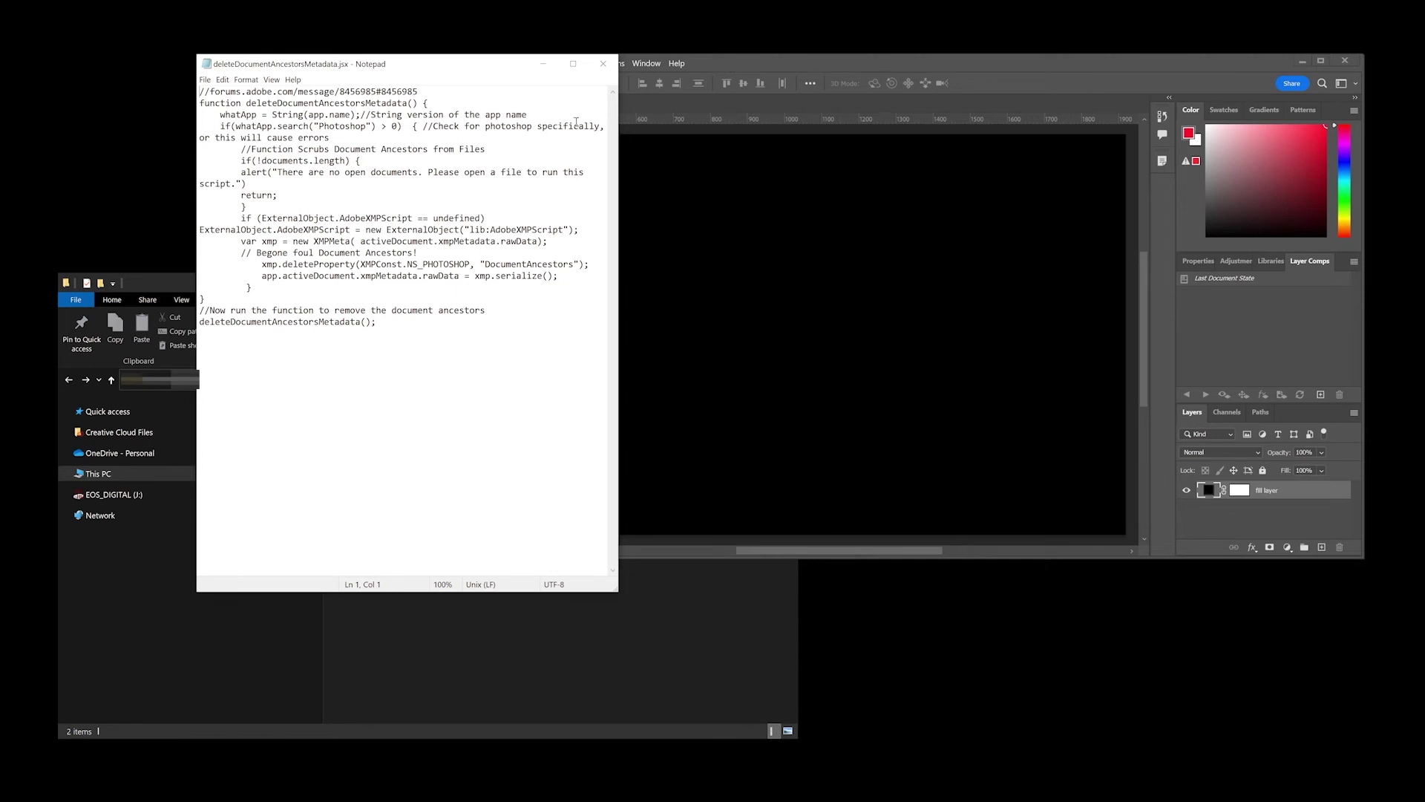
left_click(601, 63)
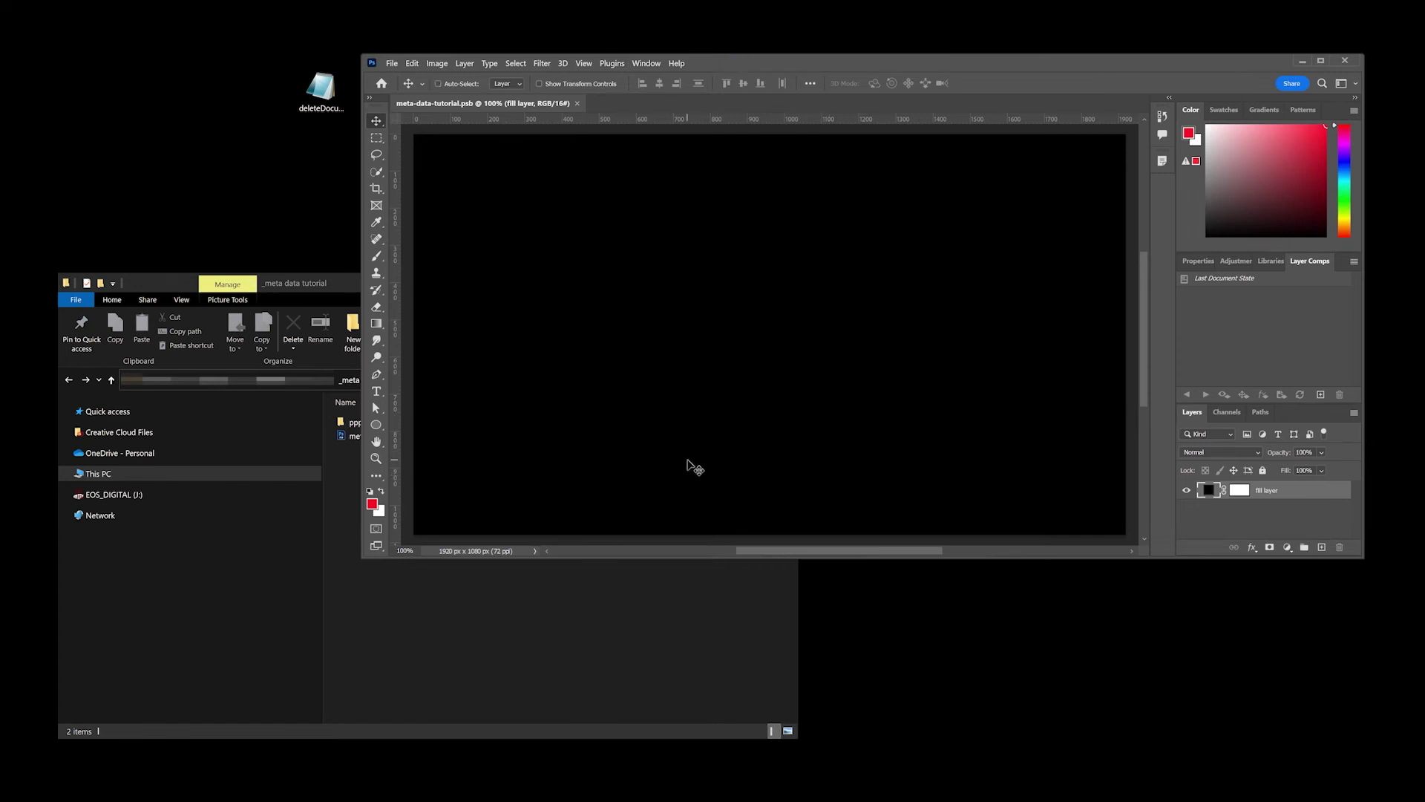
key("ctrl+shift+s")
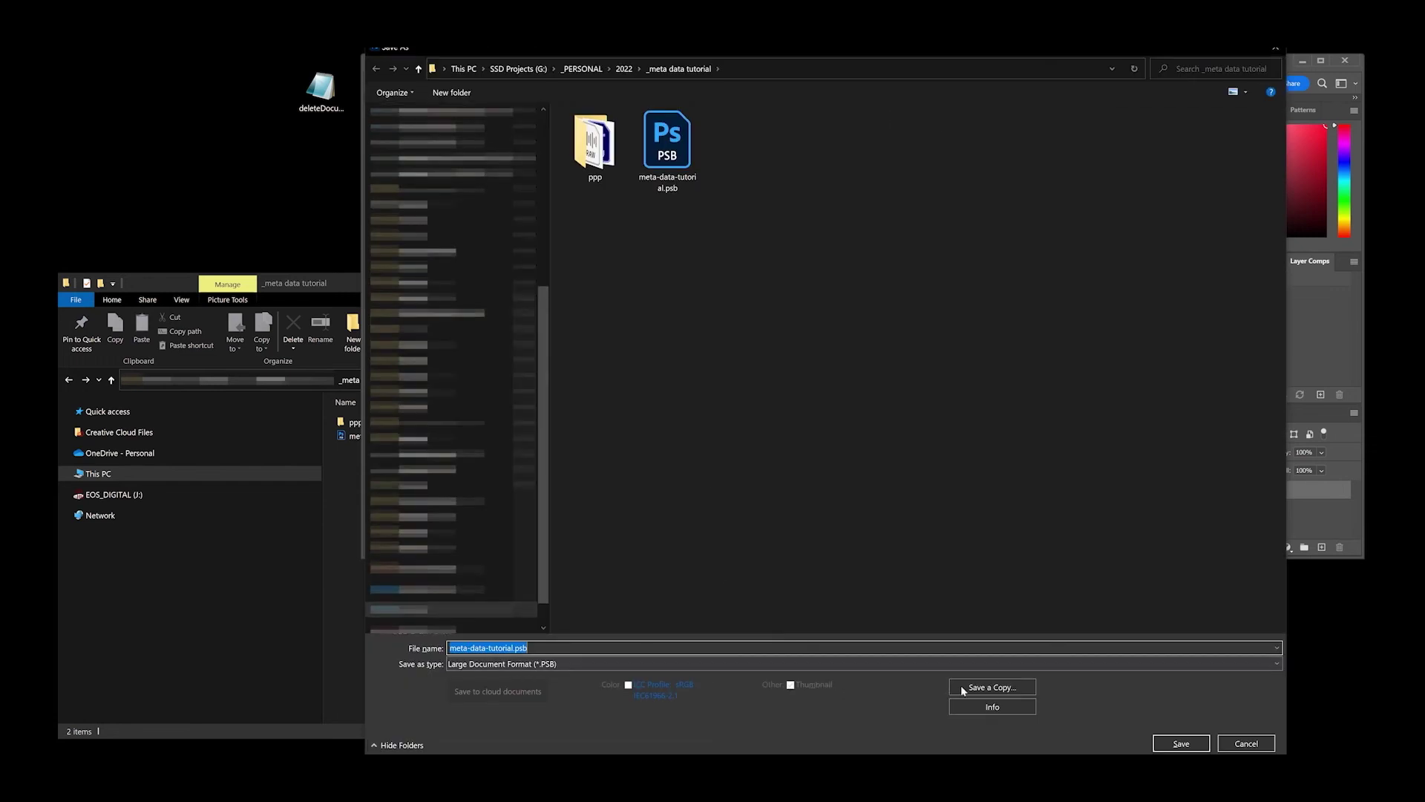
left_click(962, 688)
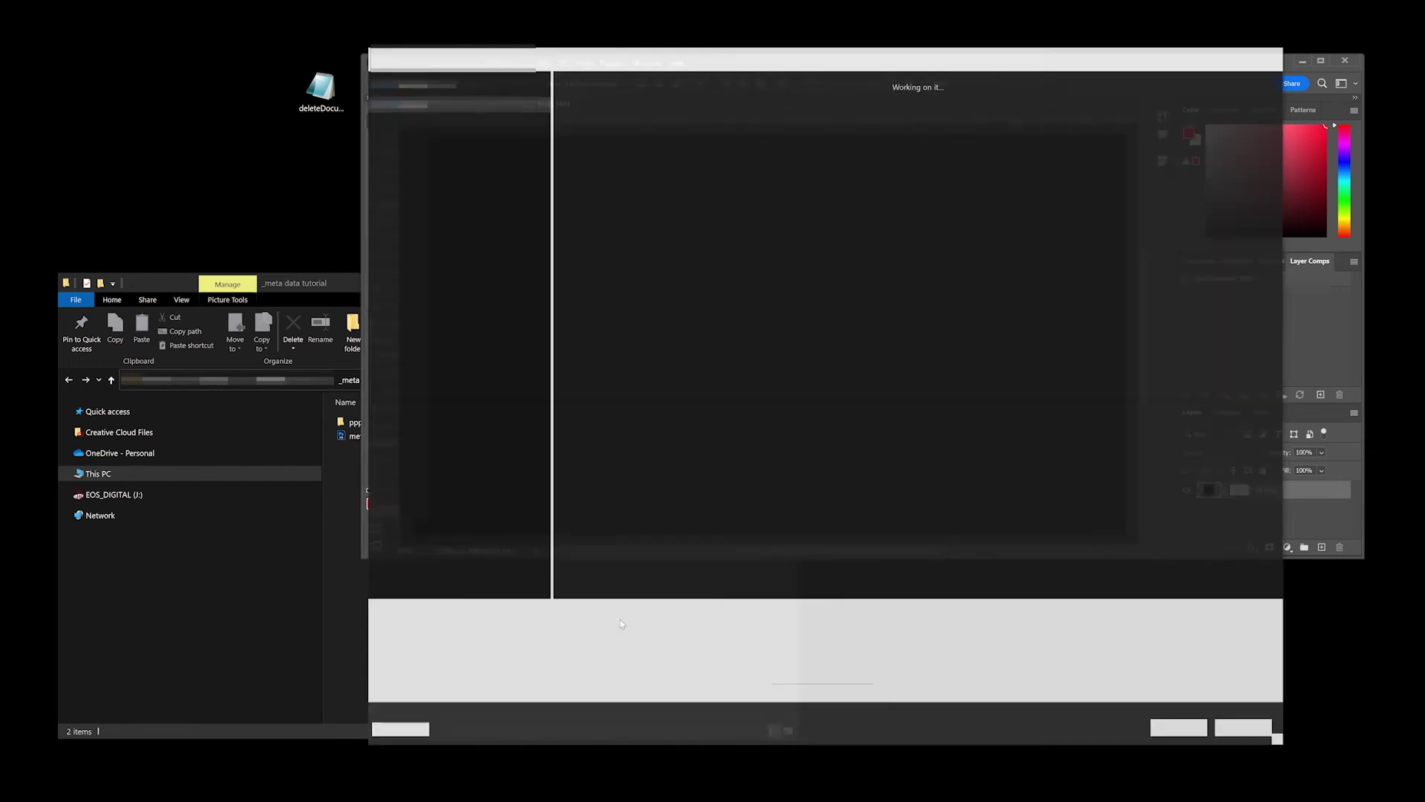
left_click(559, 631)
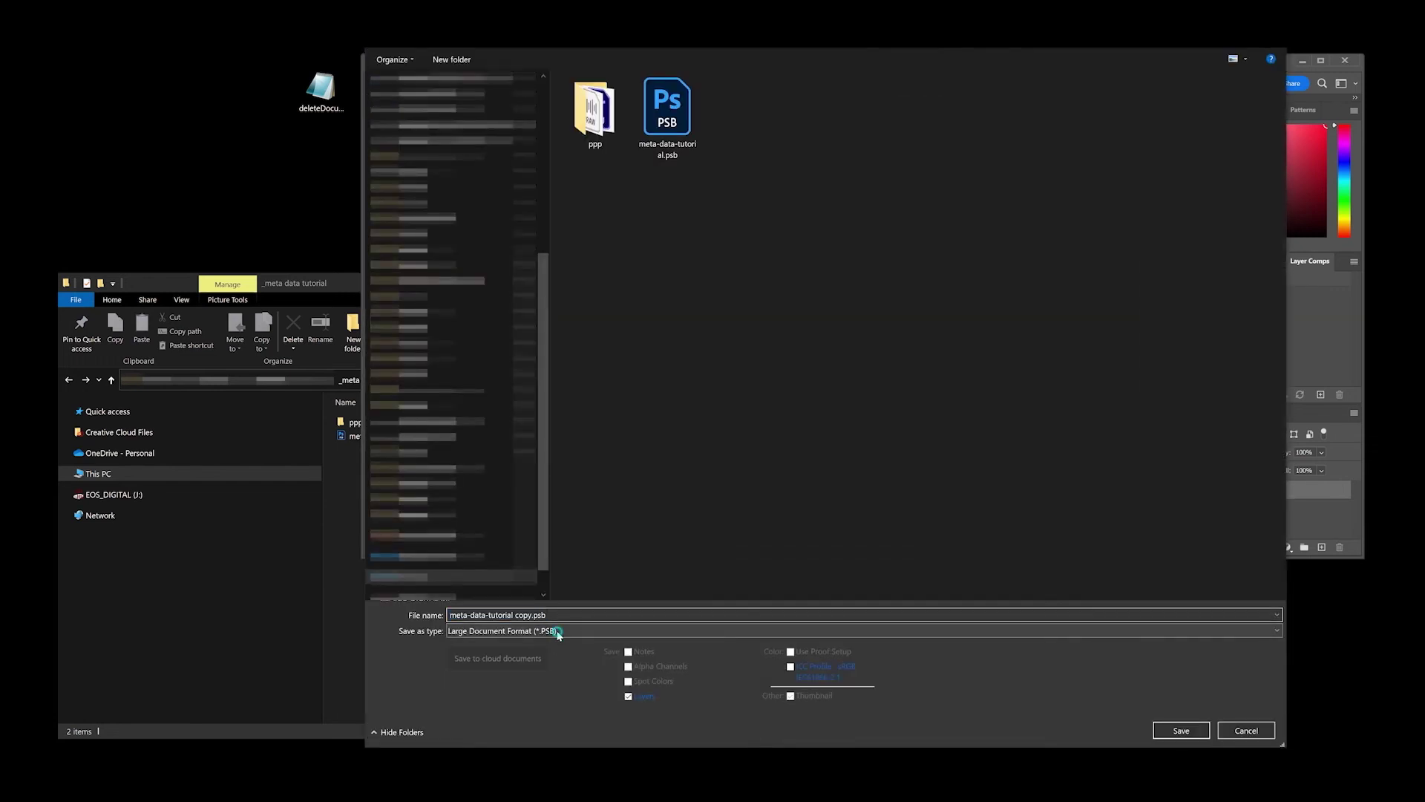
key("j")
key("Return")
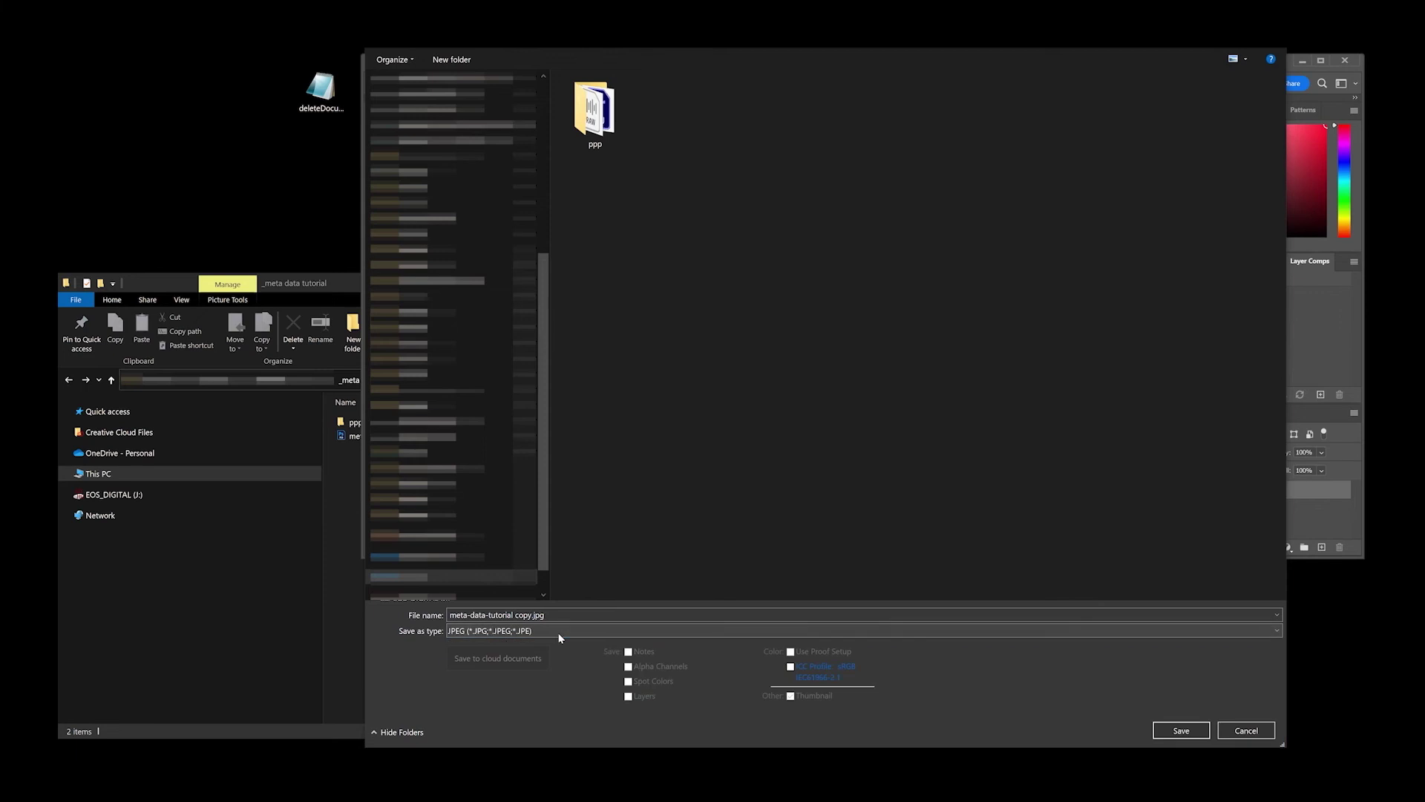
left_click(1181, 731)
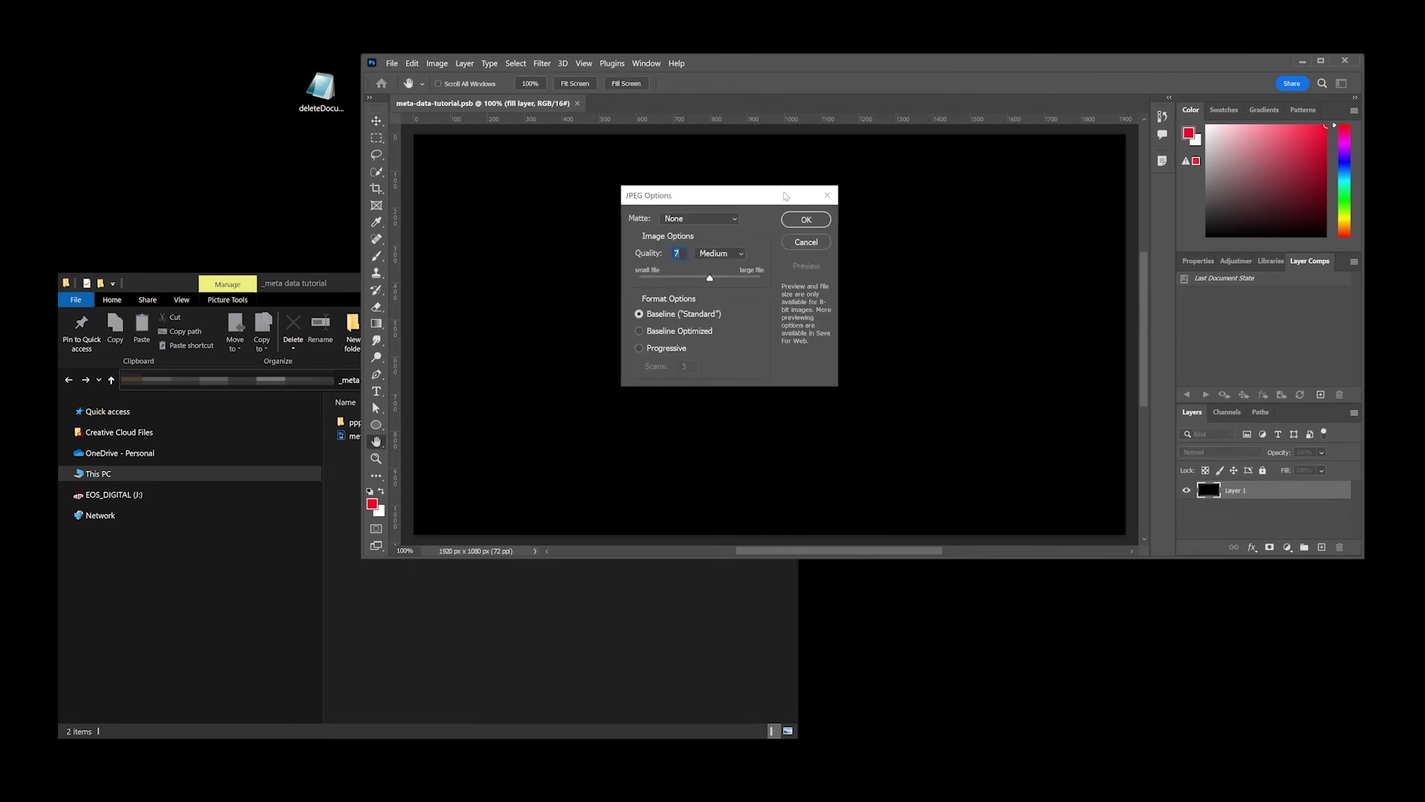
left_click(806, 220)
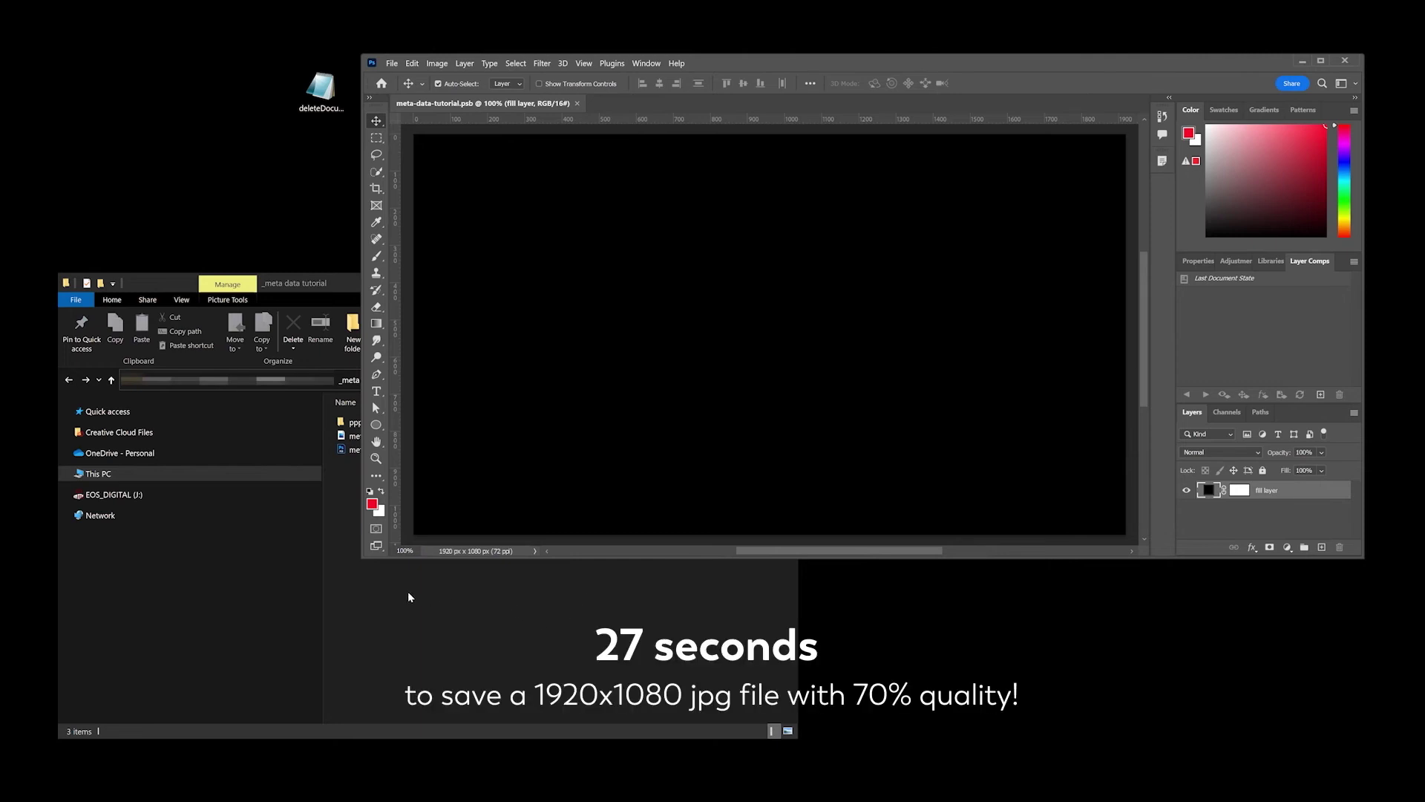
left_click(425, 604)
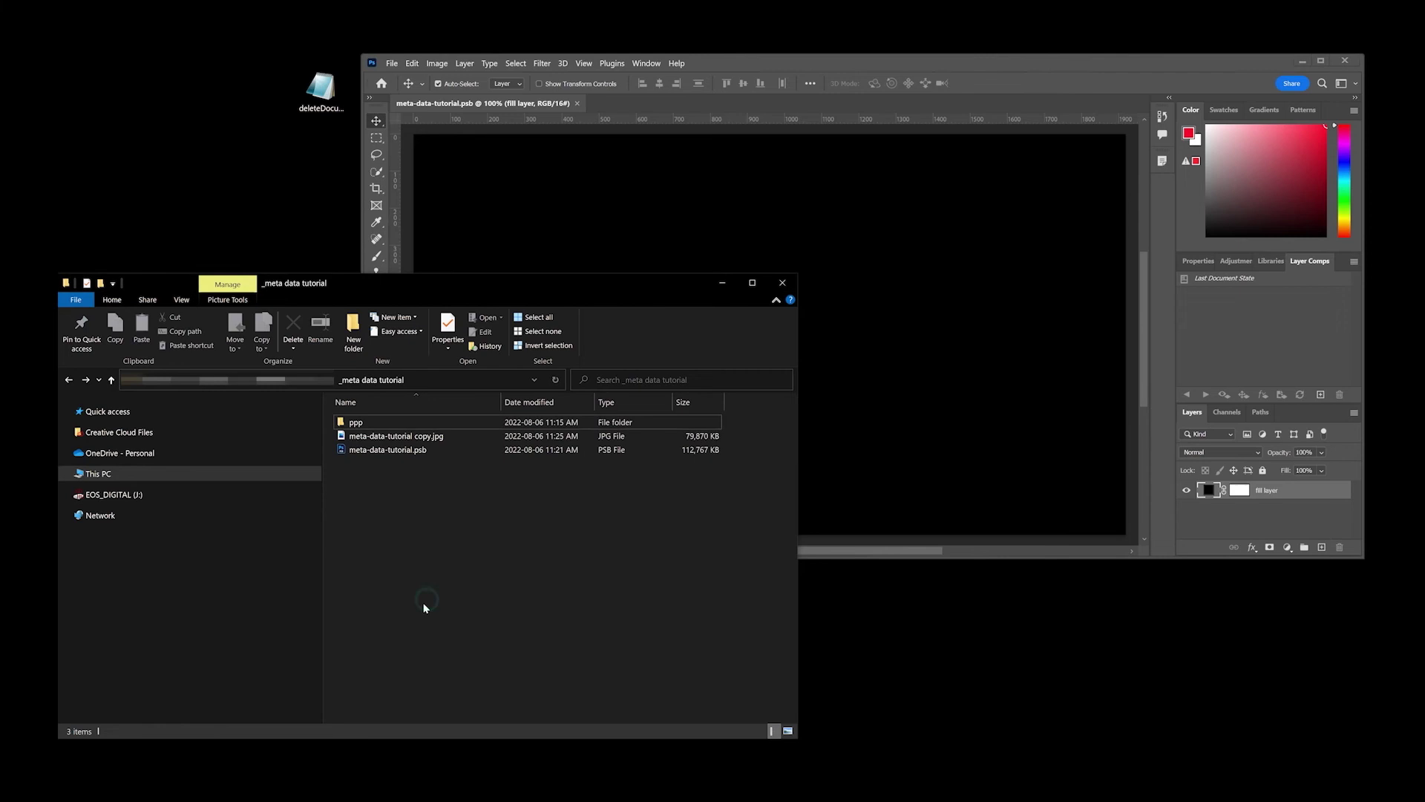
left_click(391, 438)
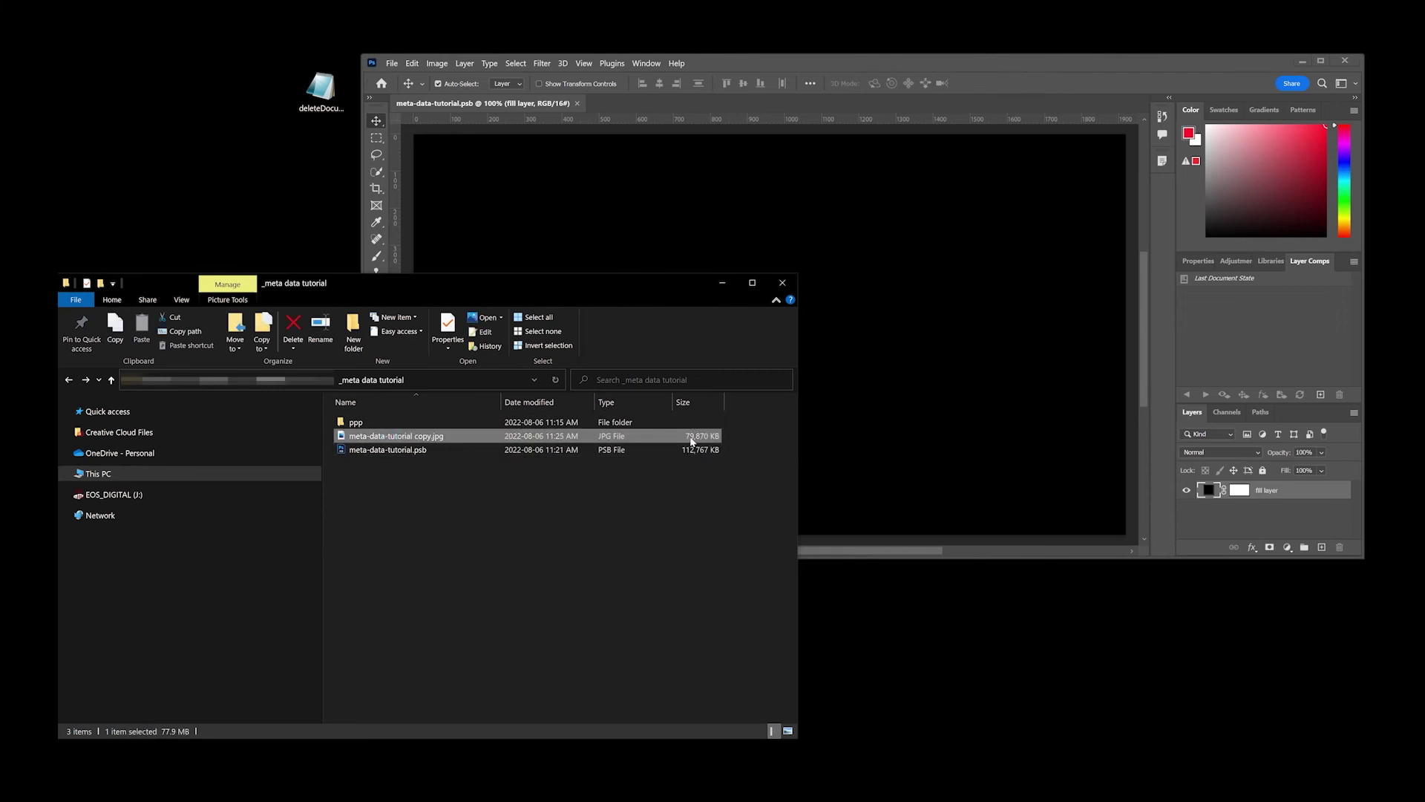
left_click(1079, 61)
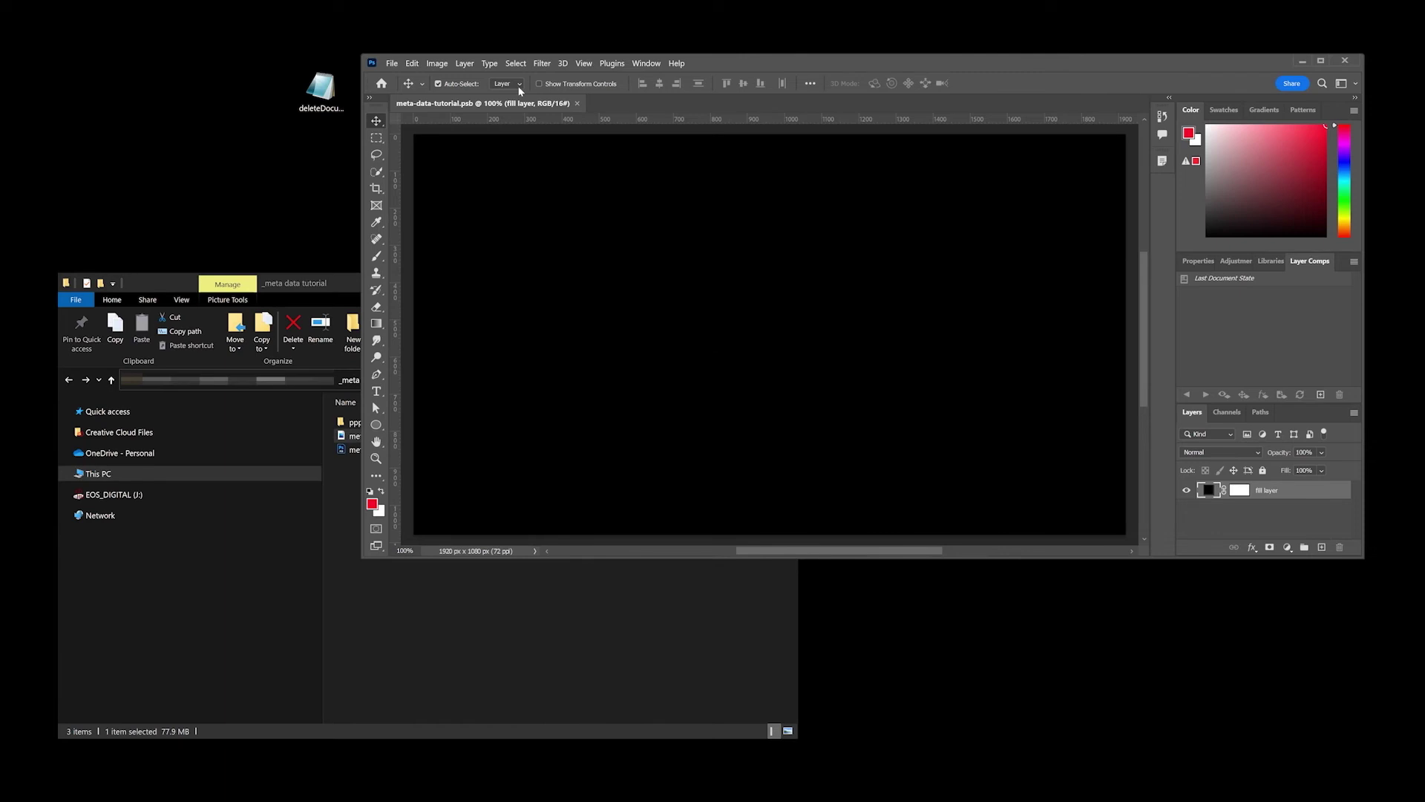
Step: Confirm in Image Size that the image is 1920 × 1080 px, close it unchanged, and save
key("ctrl+alt+i")
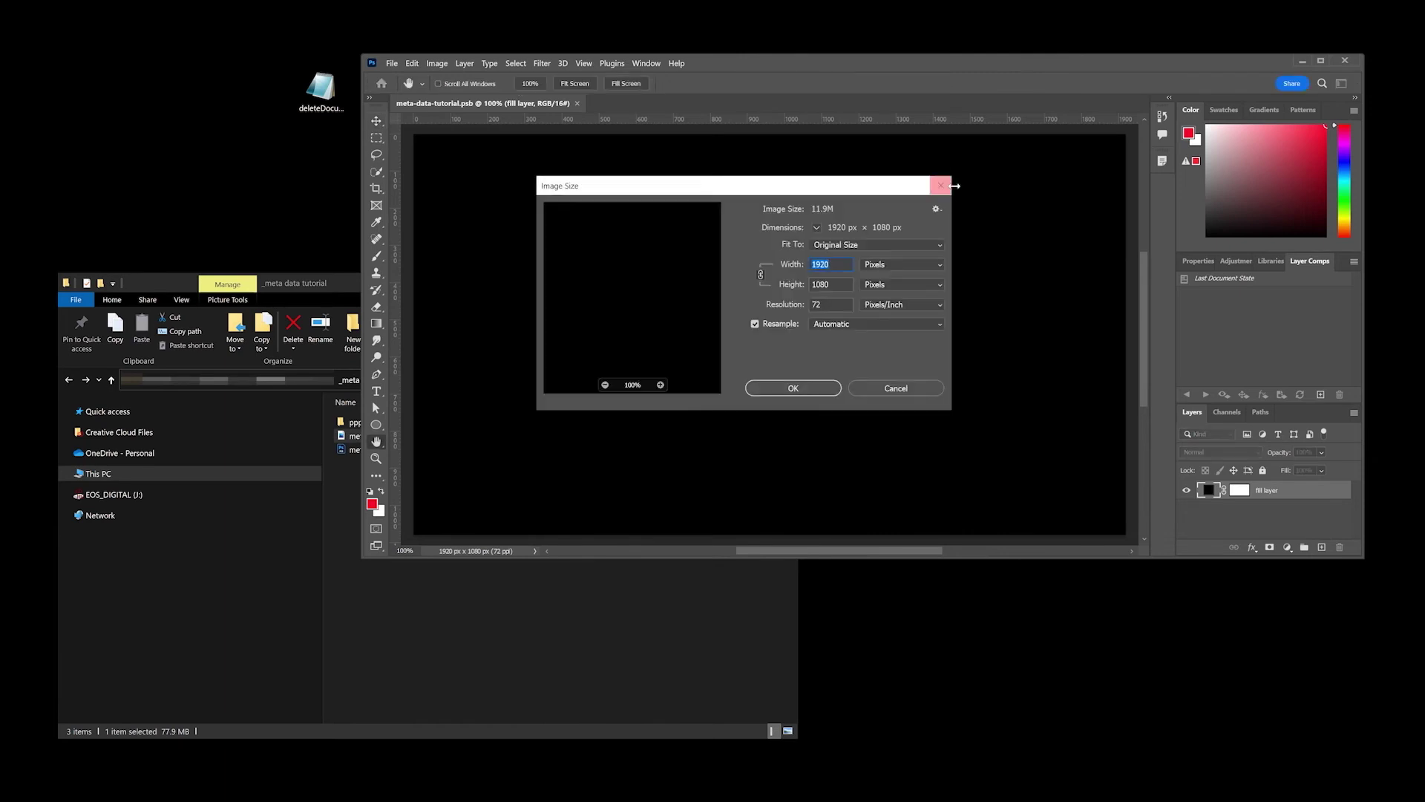
left_click(941, 185)
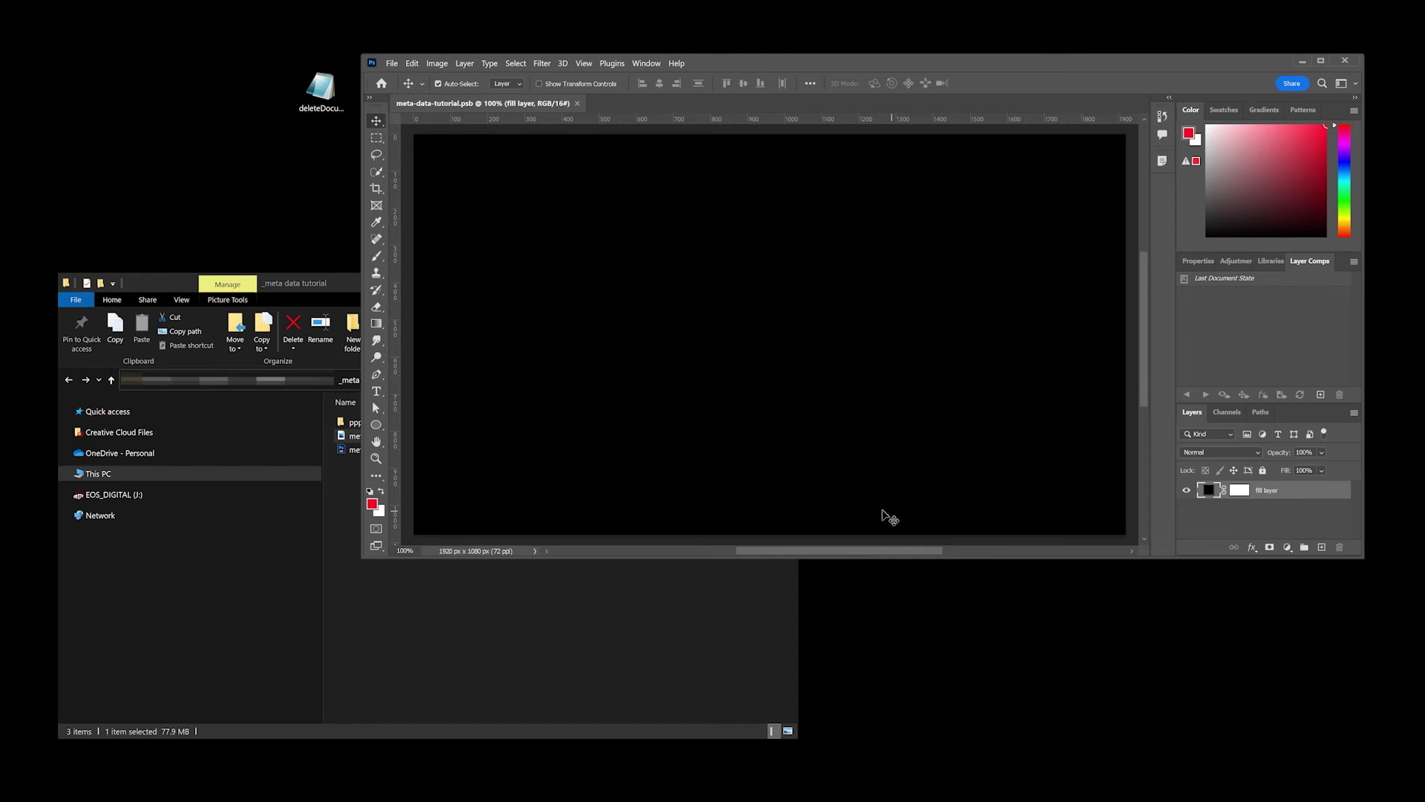
key("ctrl+s")
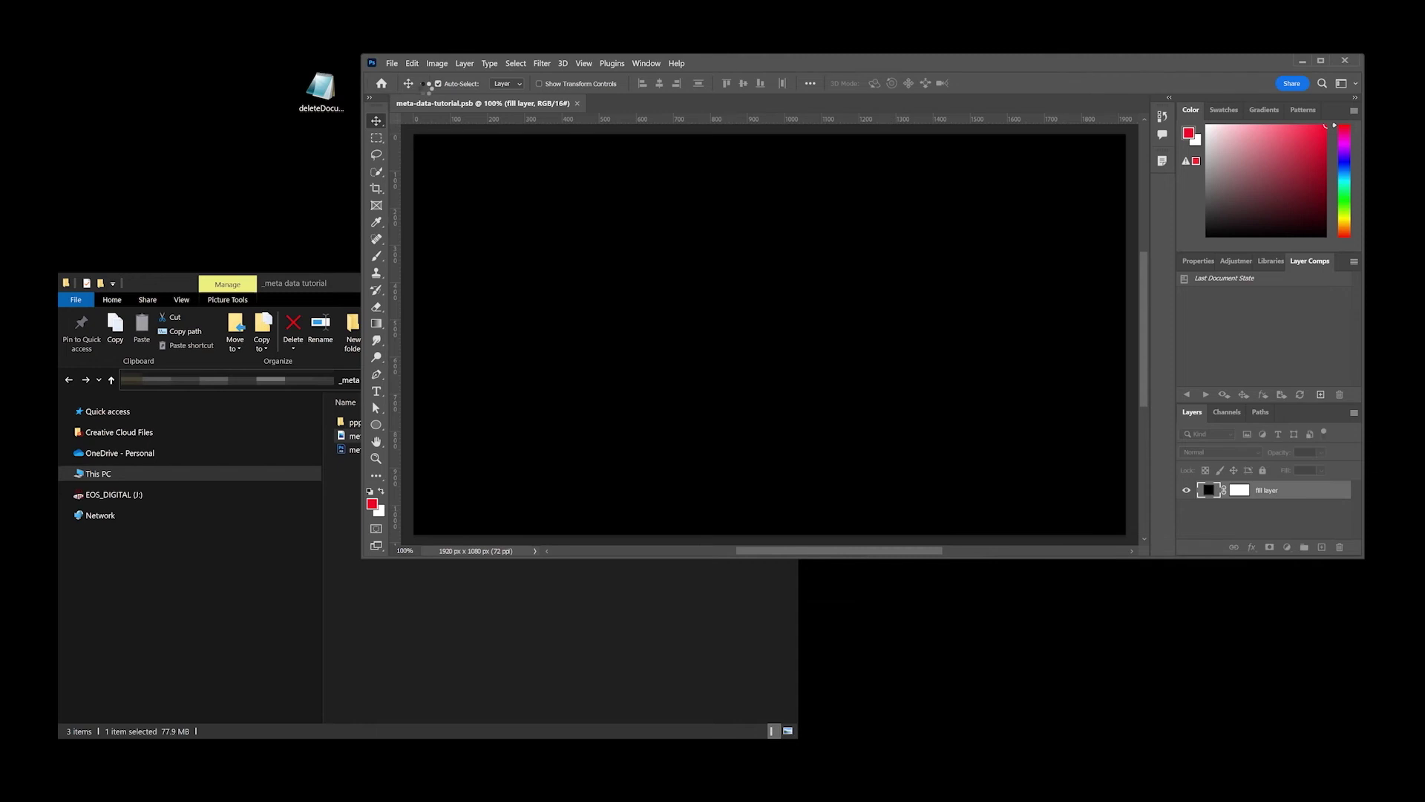
Step: In Script Events Manager, choose deleteDocumentAncestorsMetadata.jsx from the Desktop as the script
left_click(391, 63)
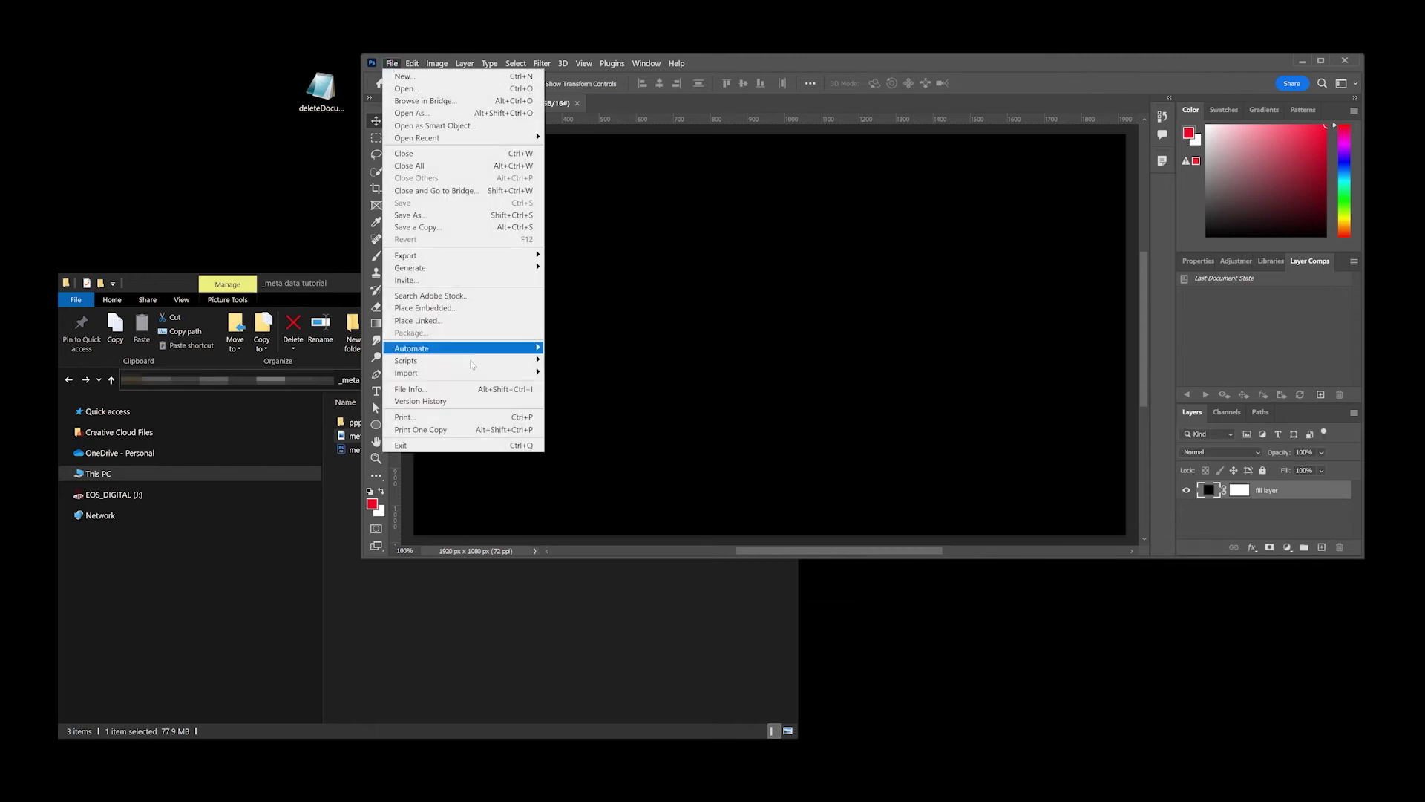
mouse_move(517, 364)
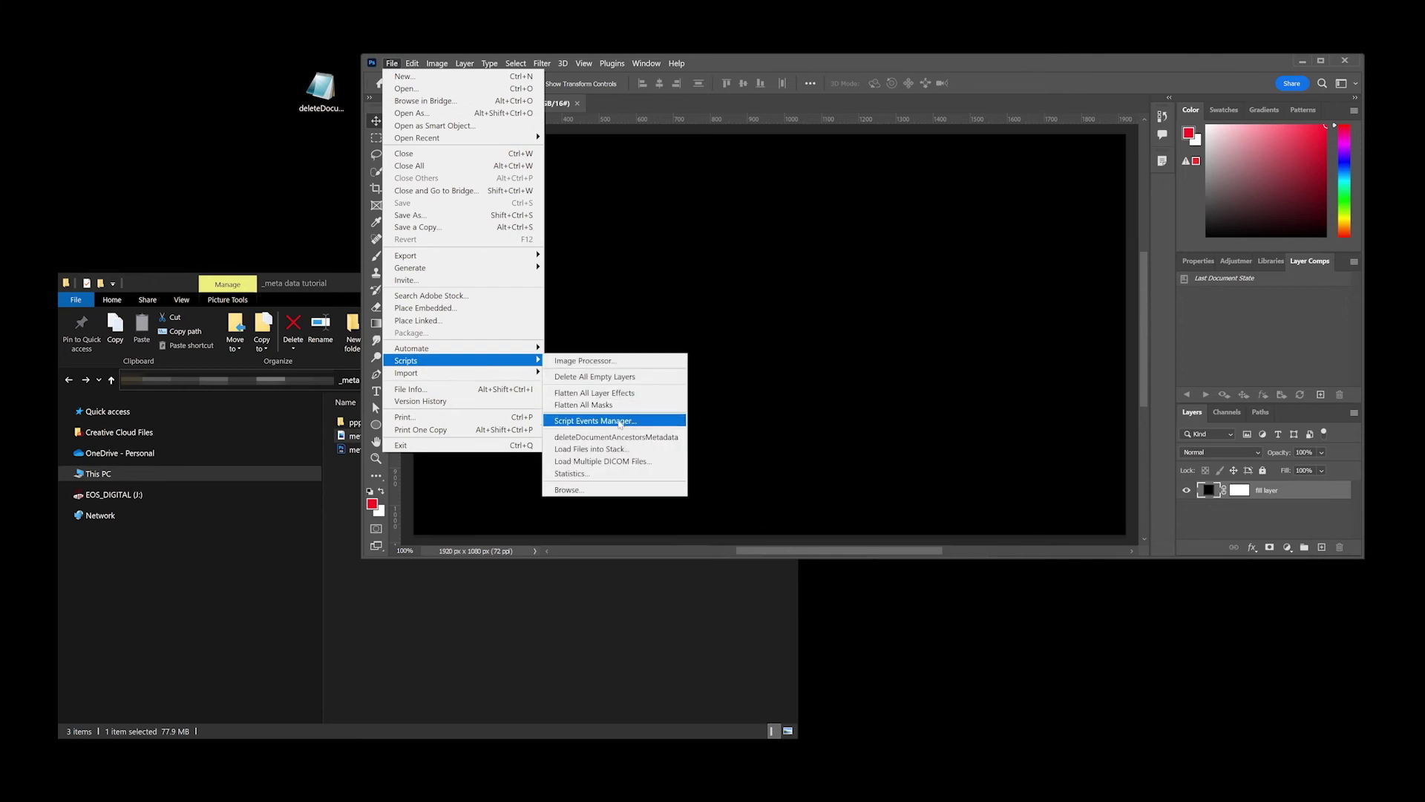
left_click(621, 421)
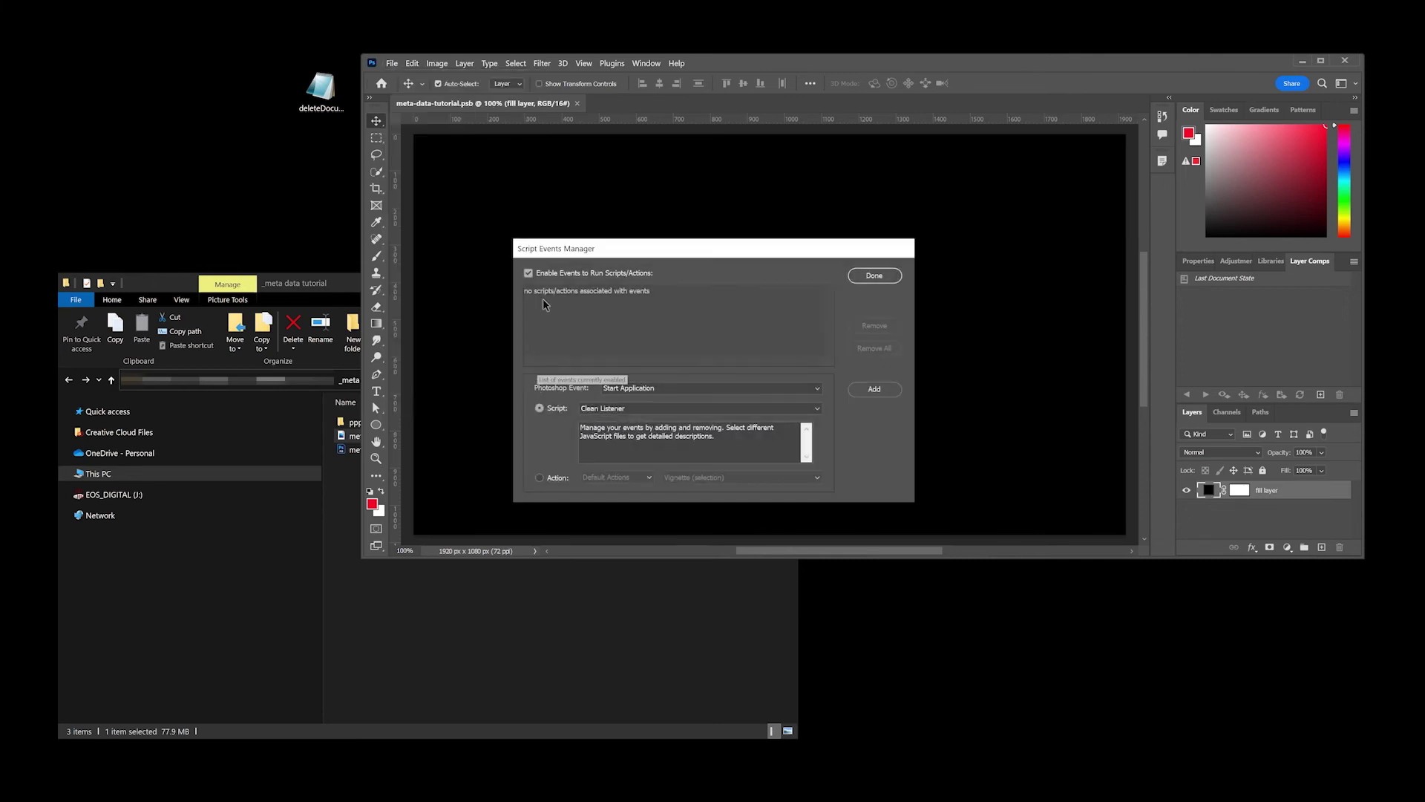
left_click(605, 409)
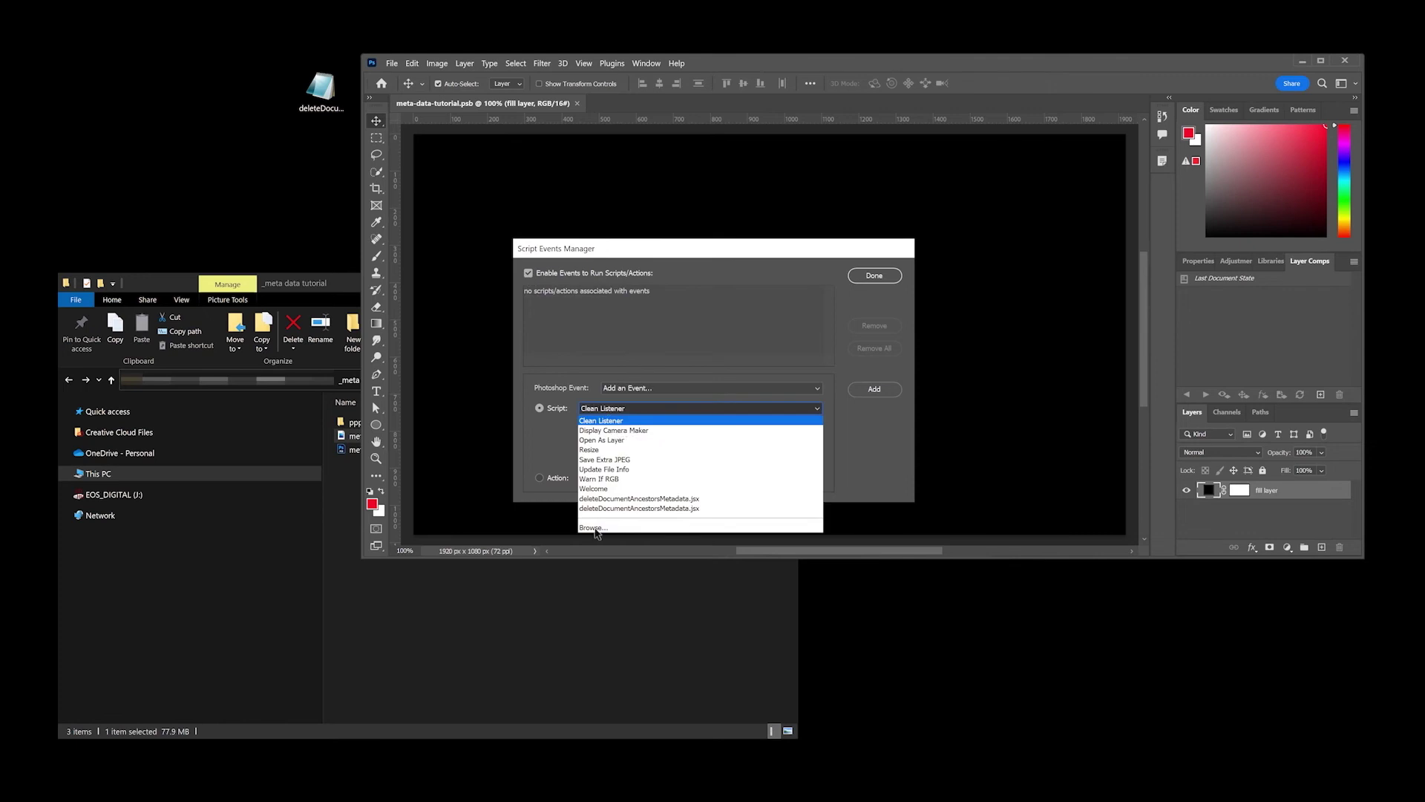
left_click(598, 412)
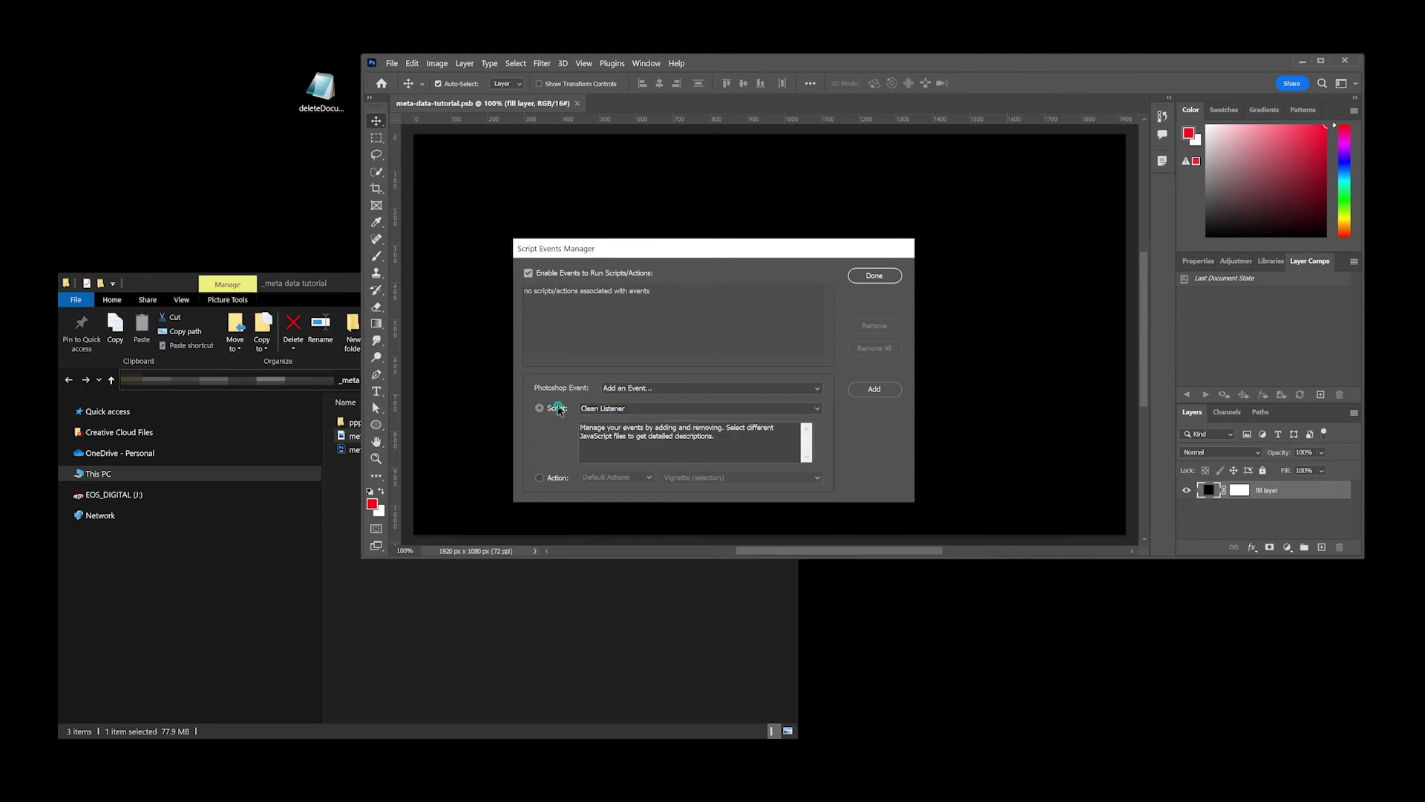
left_click(632, 408)
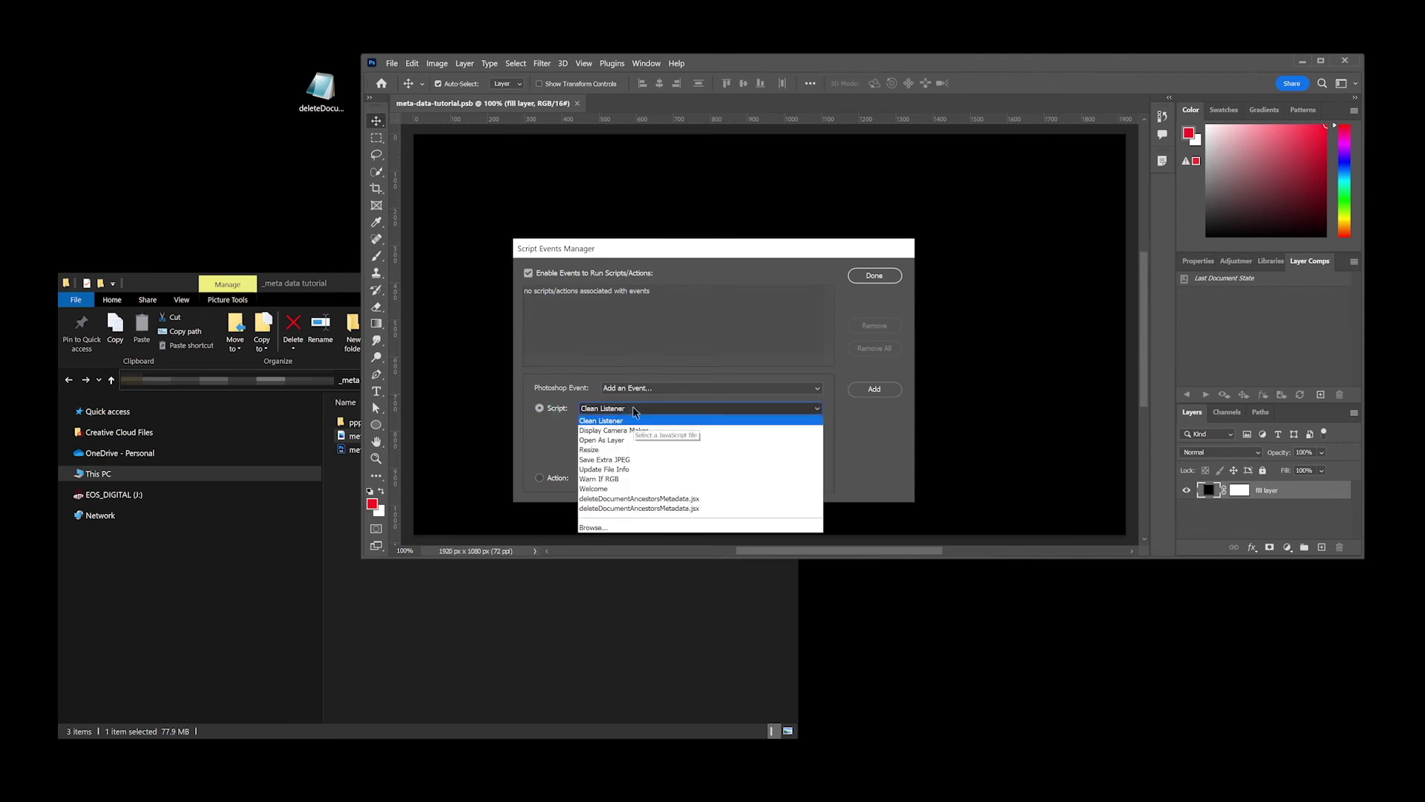
left_click(605, 528)
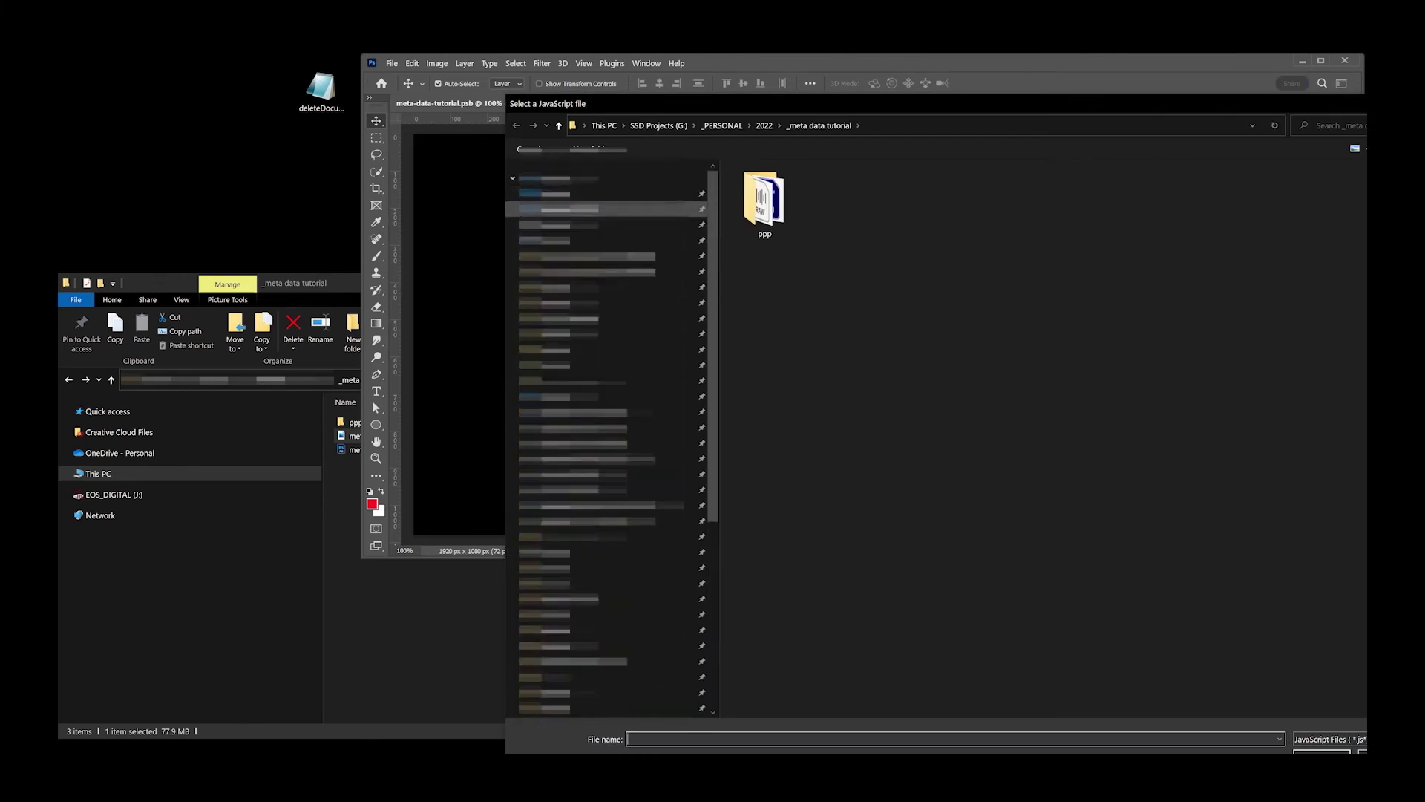
left_click(545, 193)
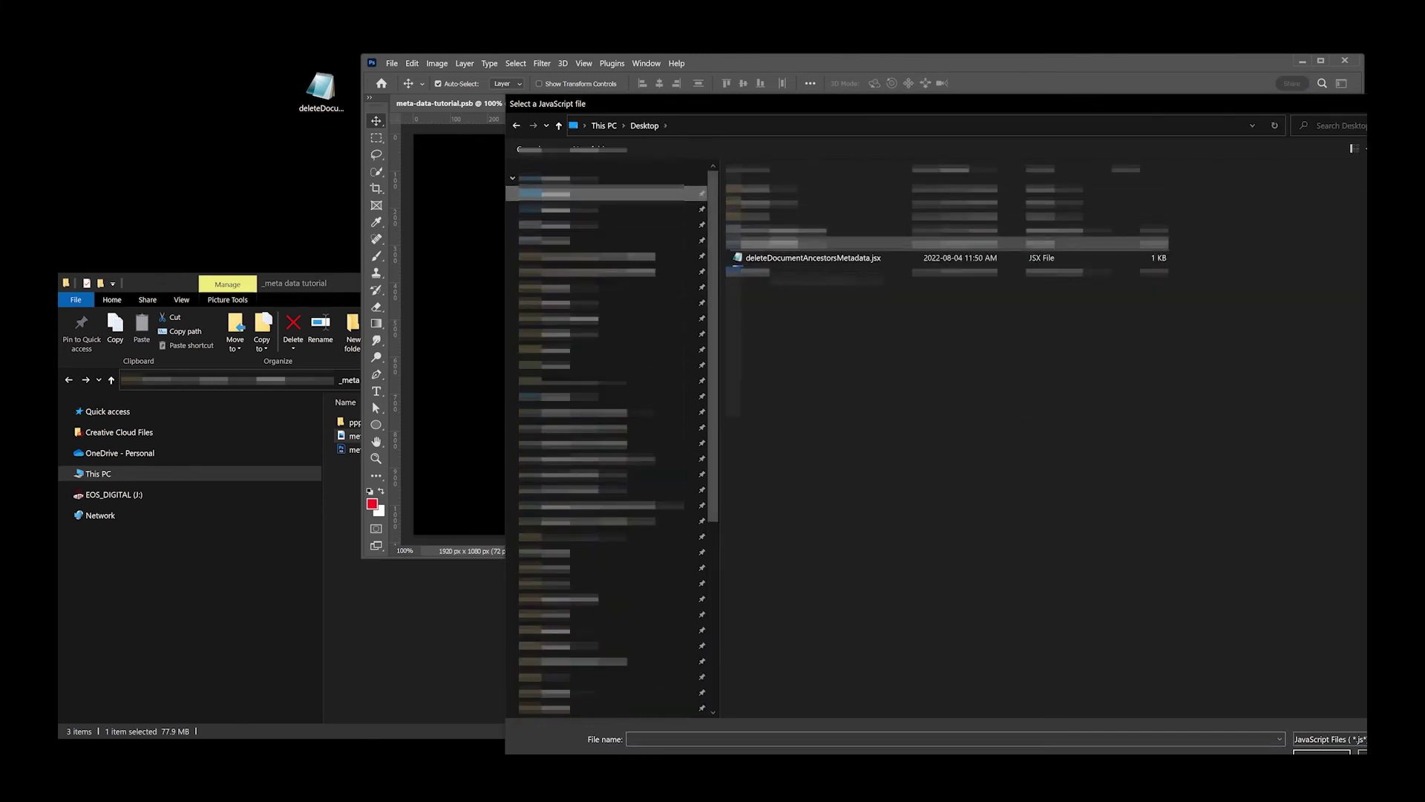
left_click(808, 260)
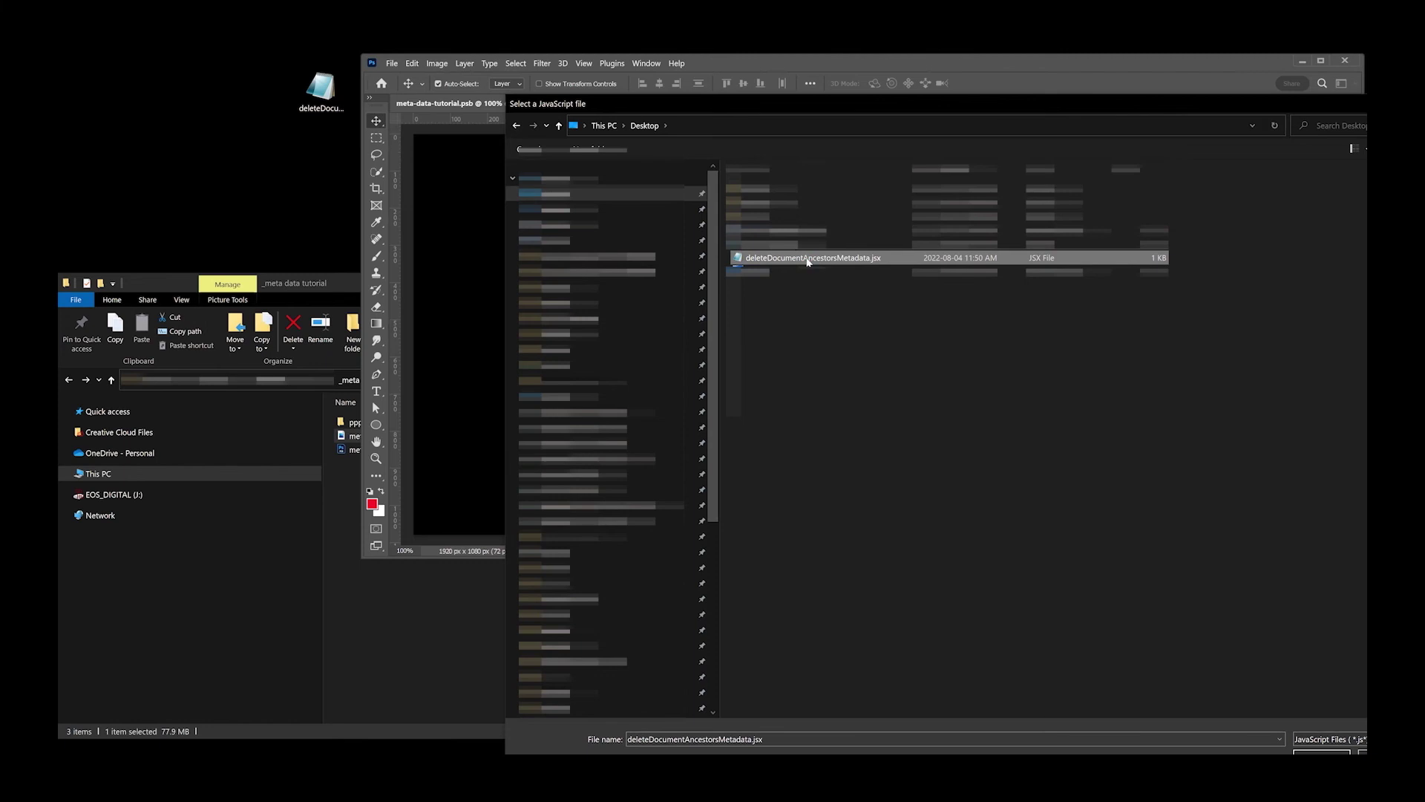
key("Return")
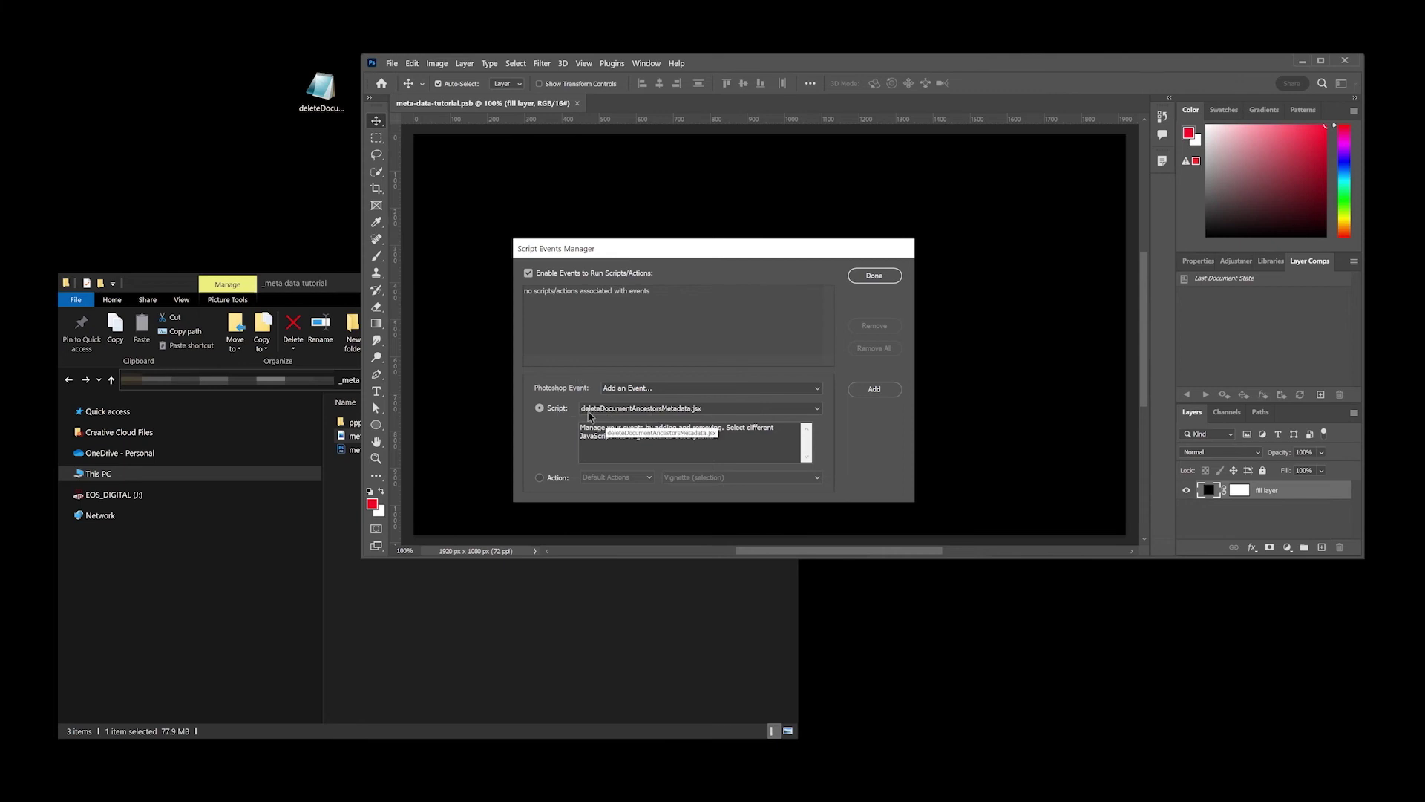
Step: Attach the script to the Open Document and Save Document events and finish with Done
left_click(662, 392)
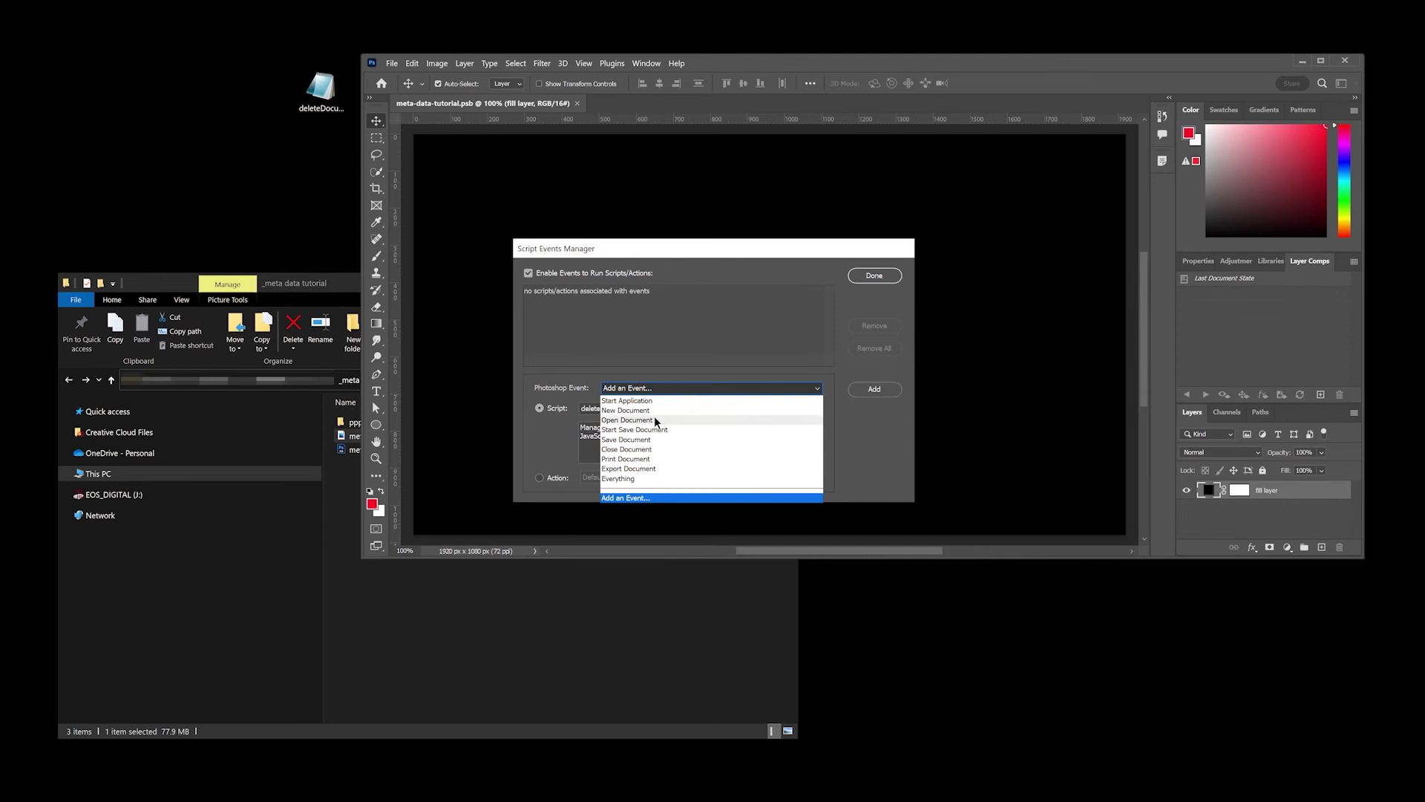
left_click(653, 419)
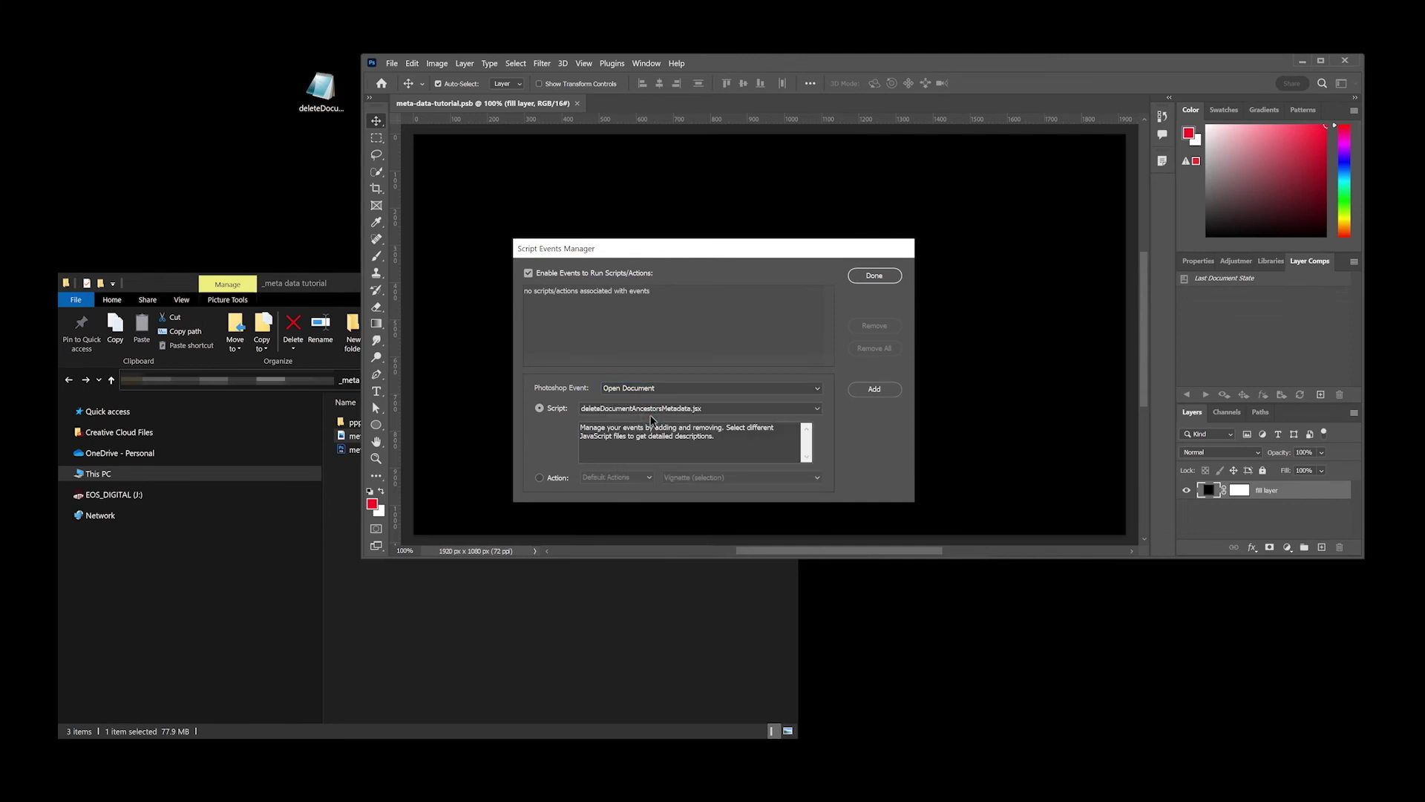
left_click(875, 388)
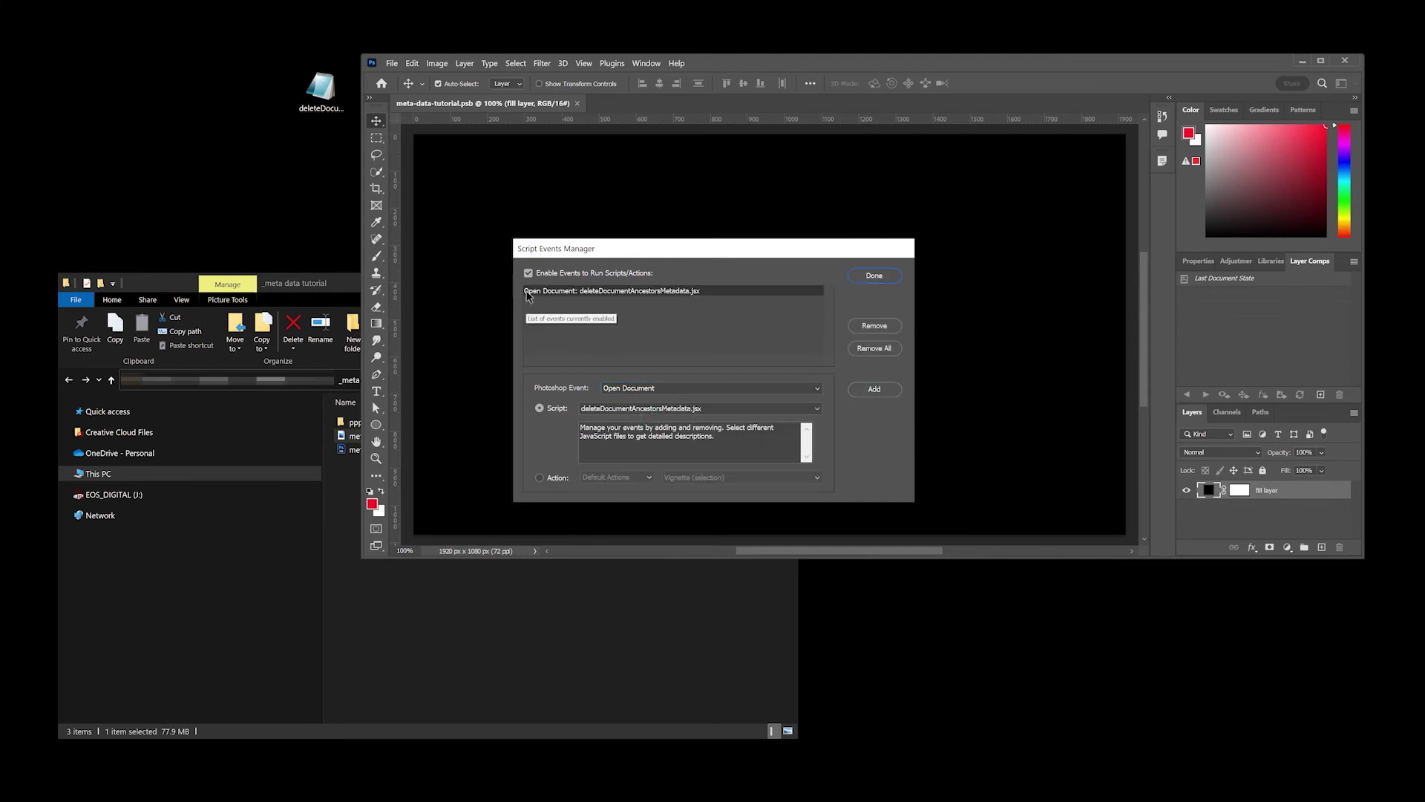
left_click(662, 389)
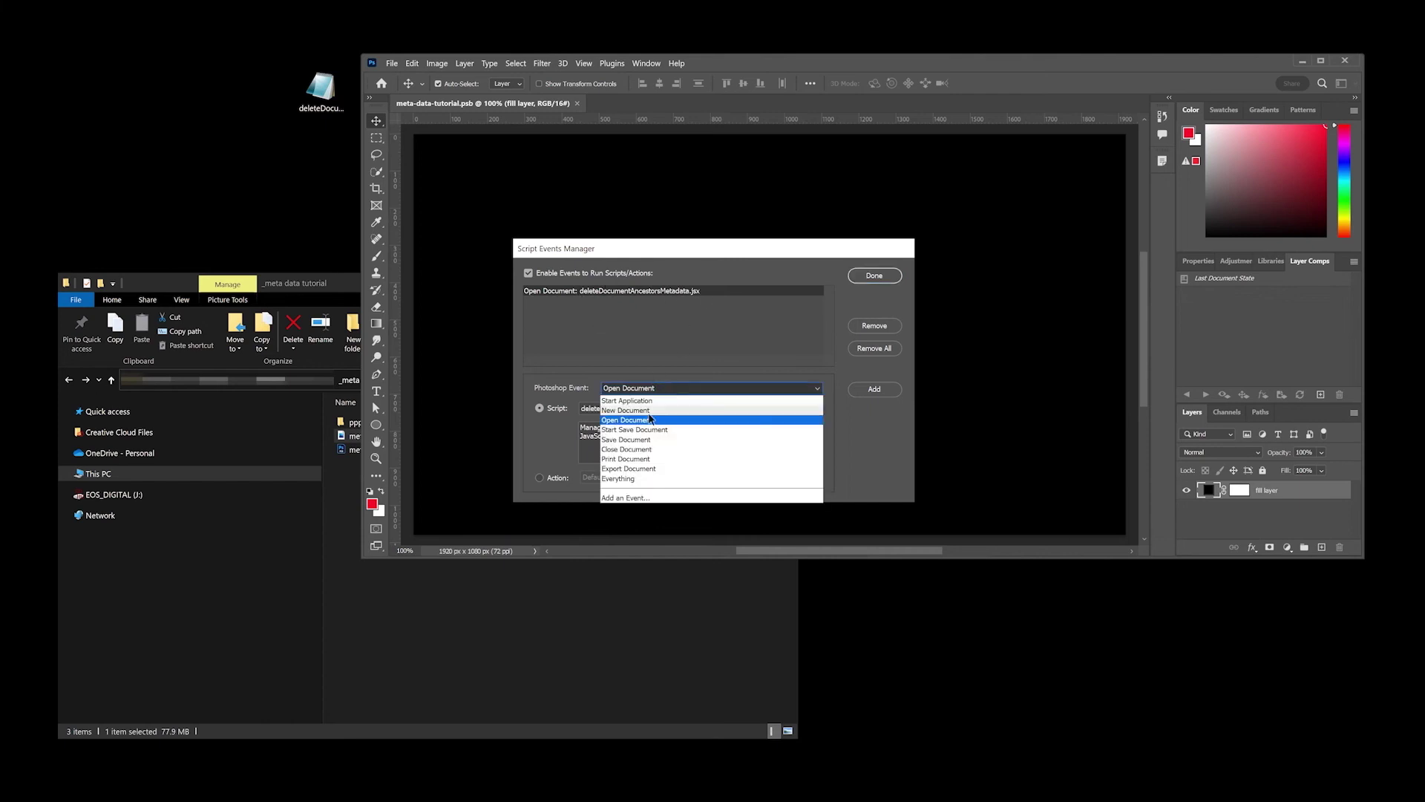
left_click(657, 440)
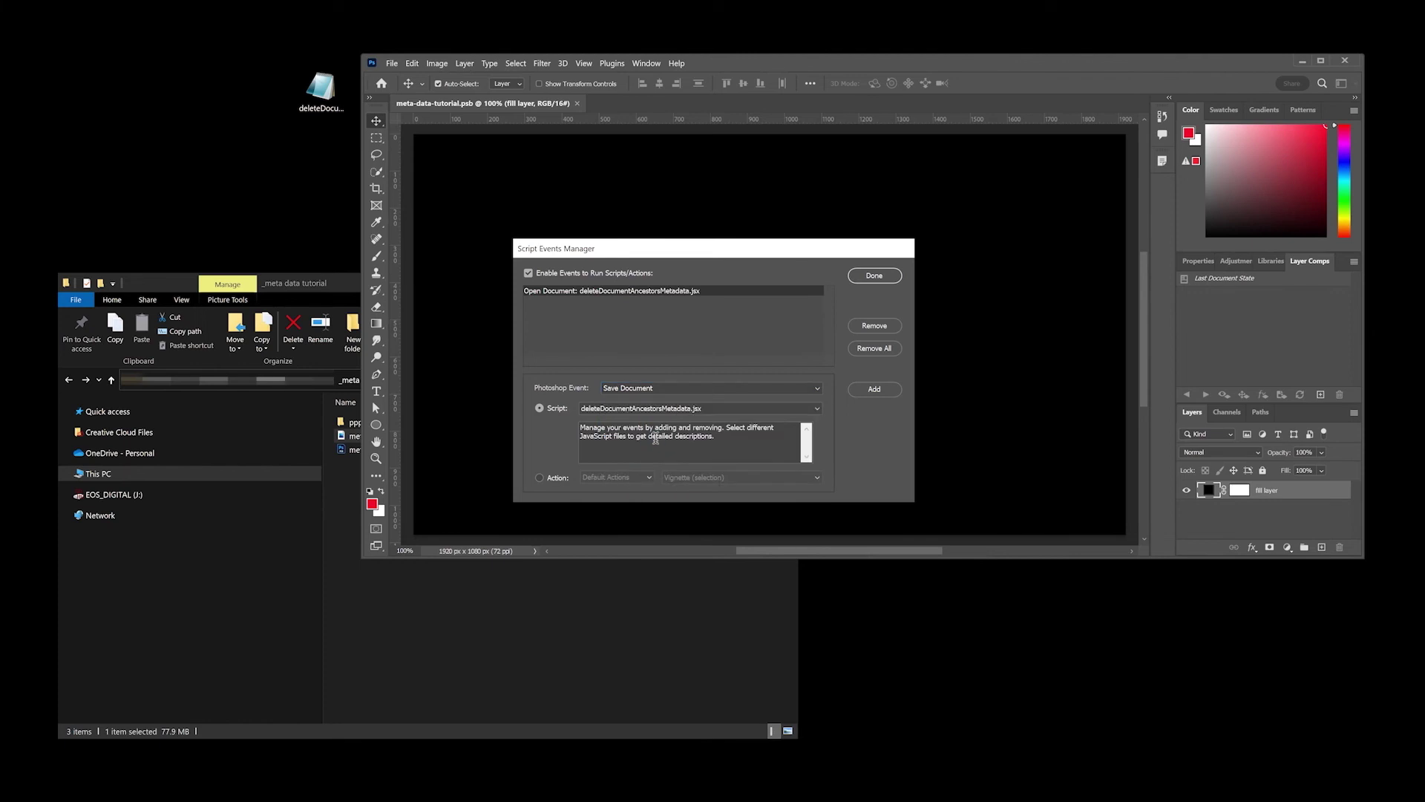
left_click(873, 389)
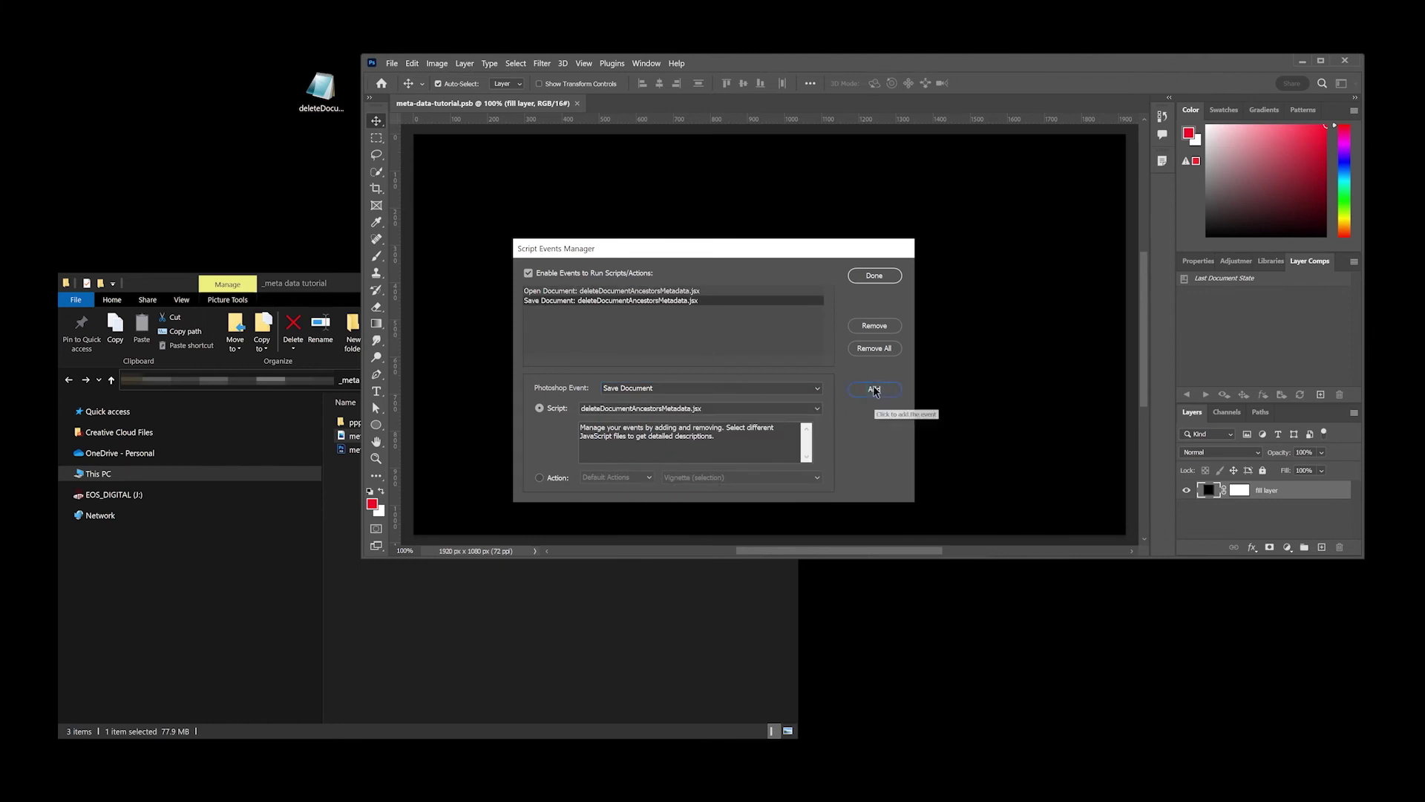
left_click(874, 277)
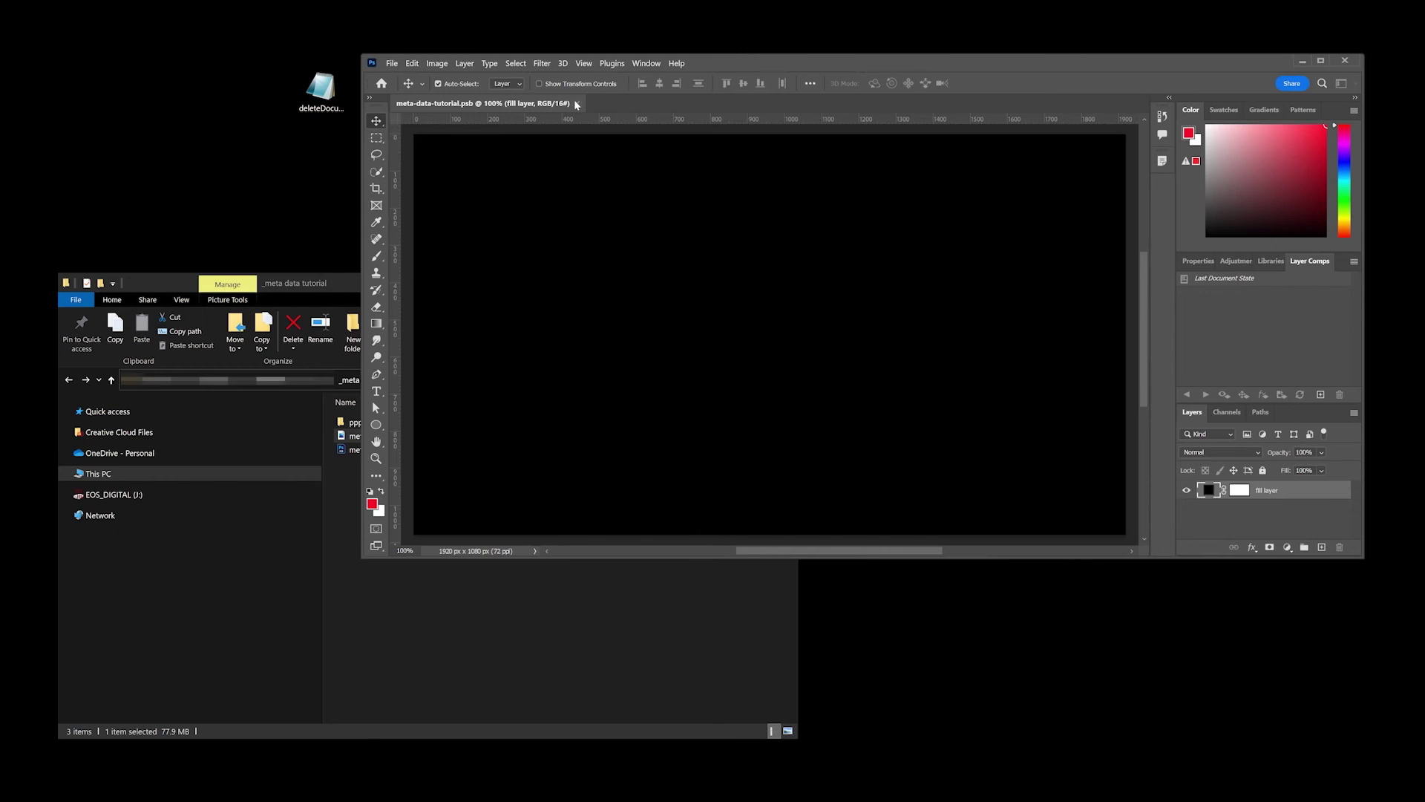
Step: Close meta-data-tutorial.psb and reopen it from the Home screen's Recent files
left_click(577, 105)
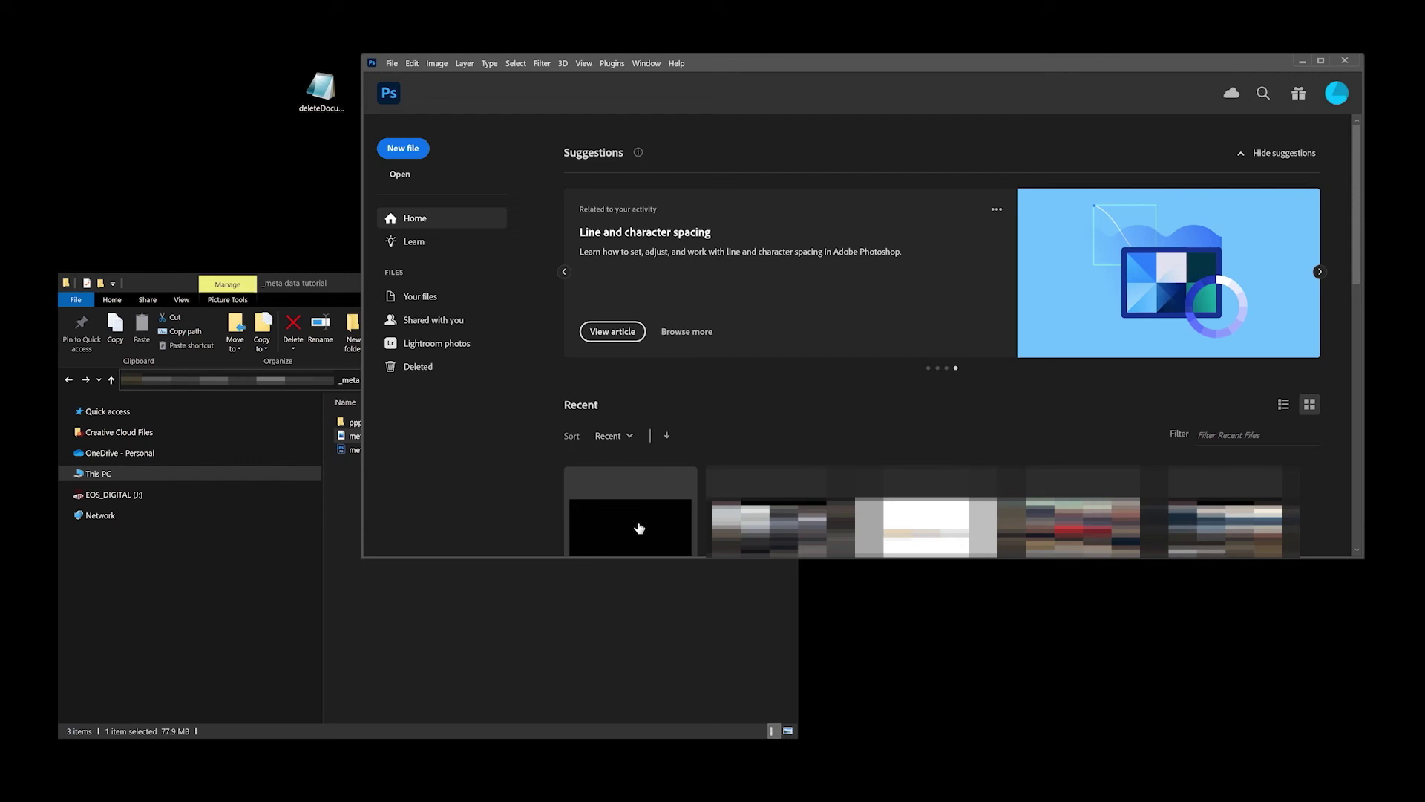
left_click(637, 511)
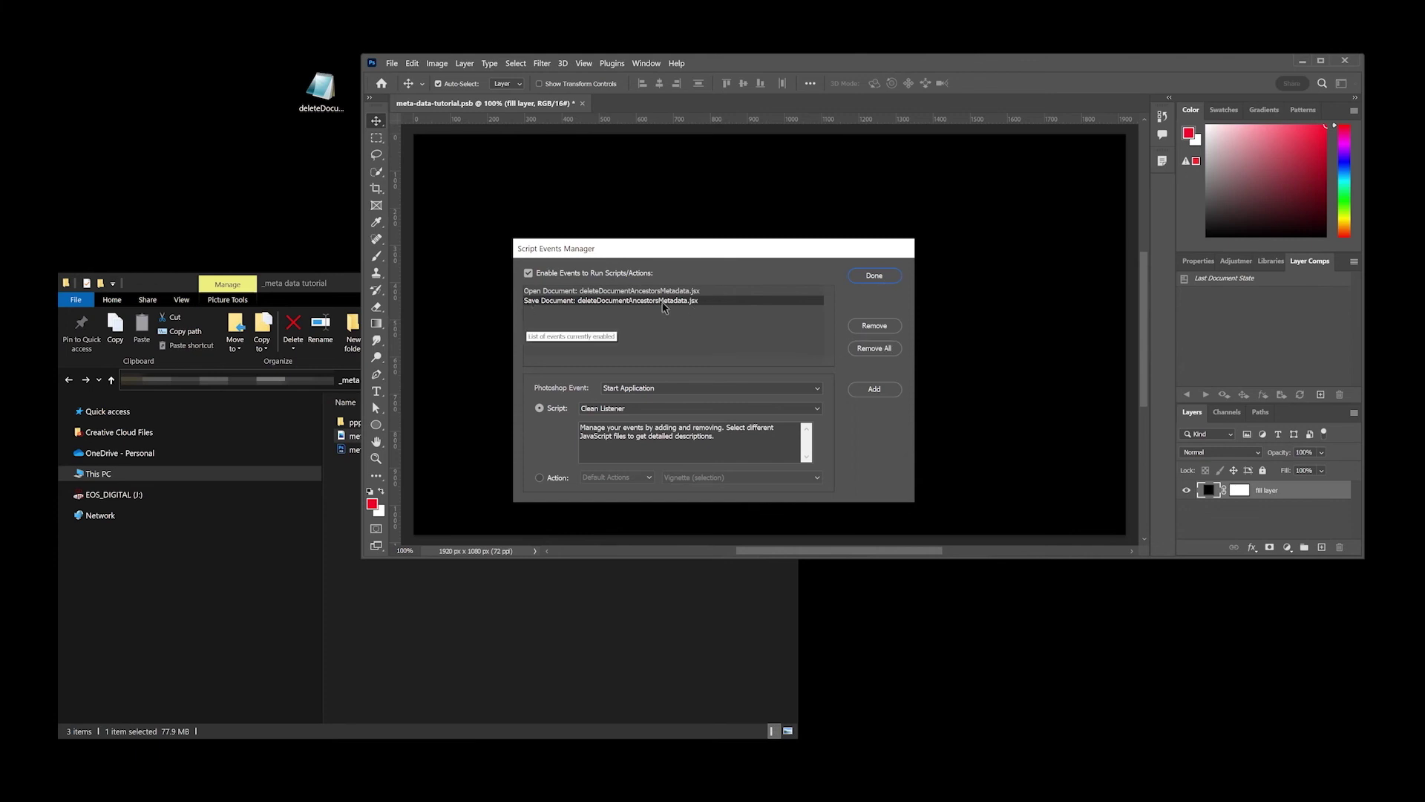
Step: Close Script Events Manager and save a quality-7 JPEG copy, replacing meta-data-tutorial copy.jpg
left_click(873, 278)
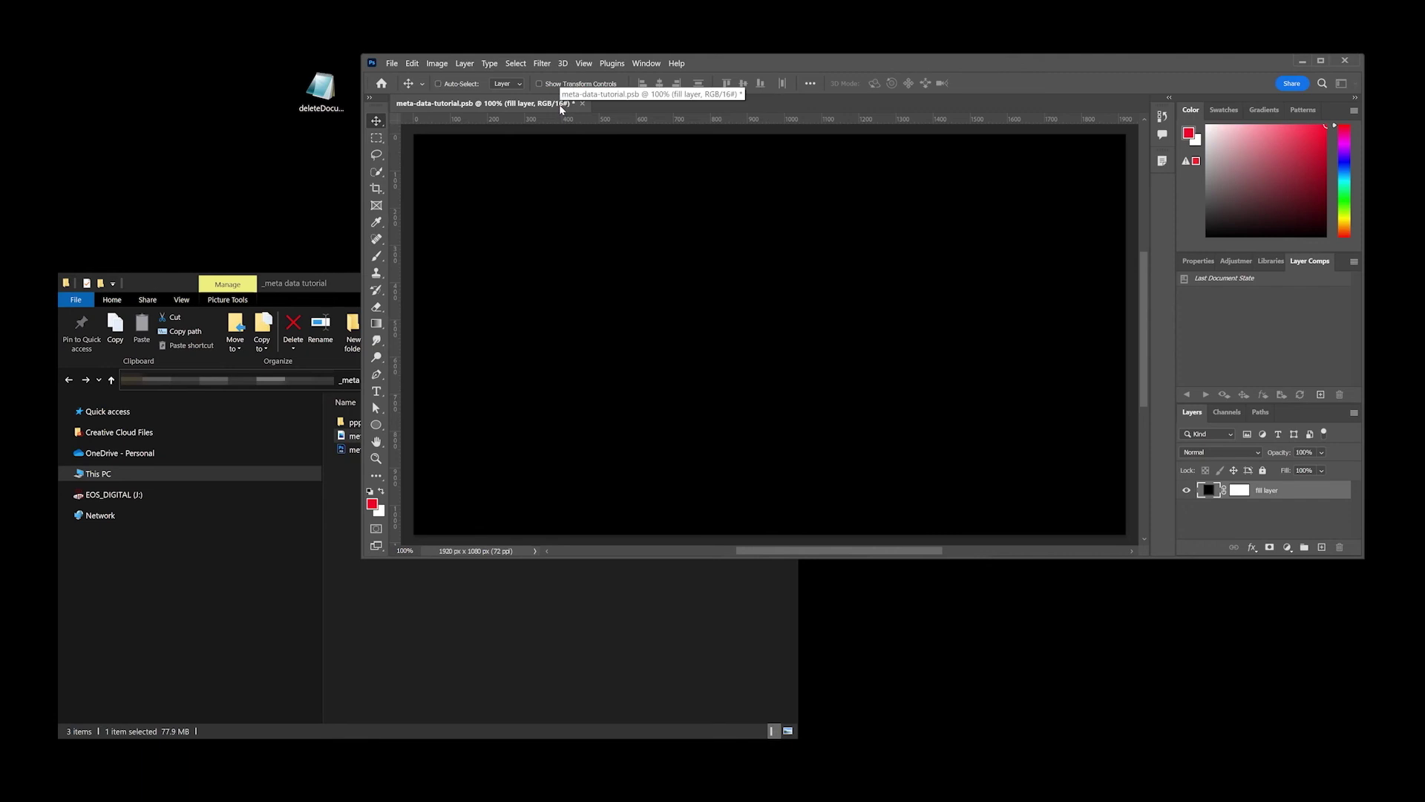
key("ctrl+shift+s")
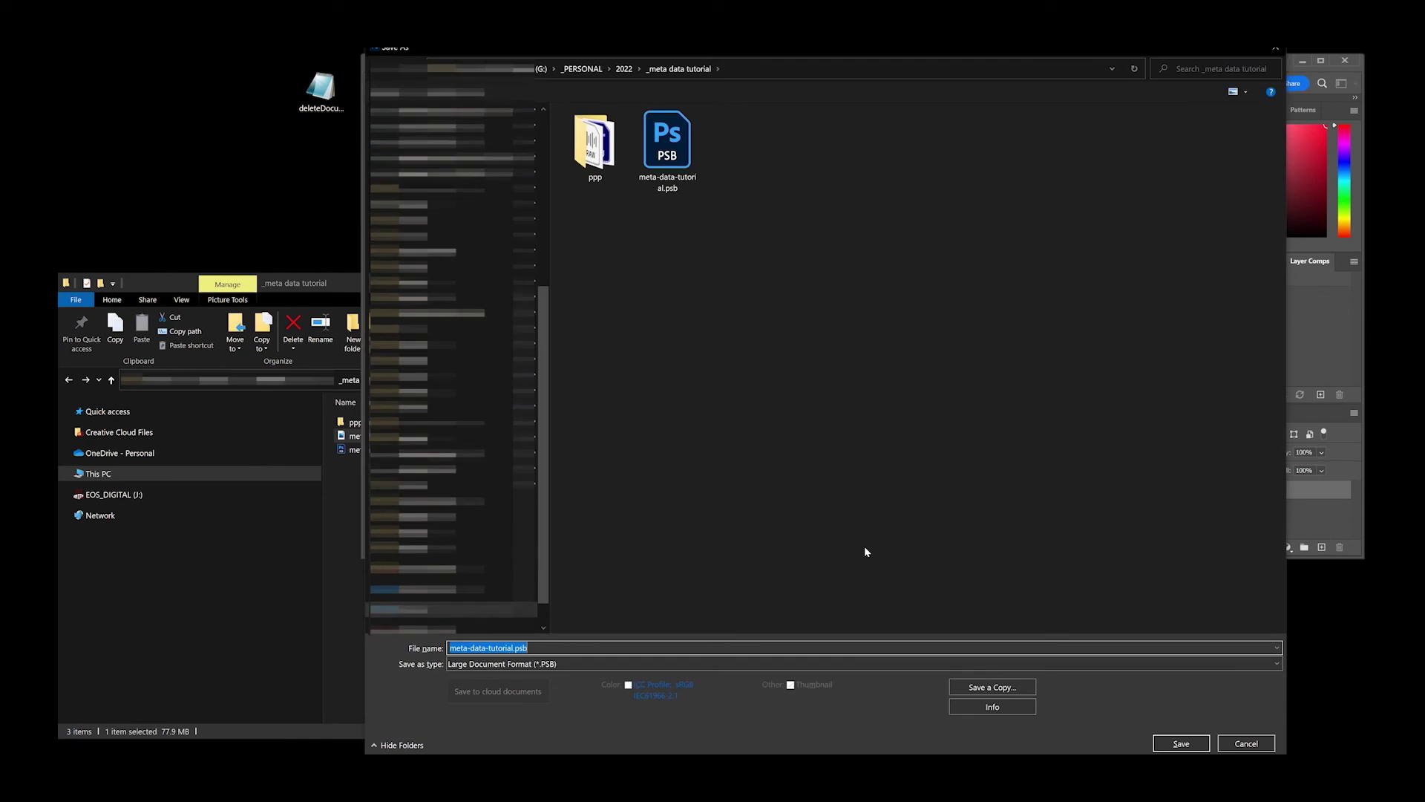
left_click(981, 684)
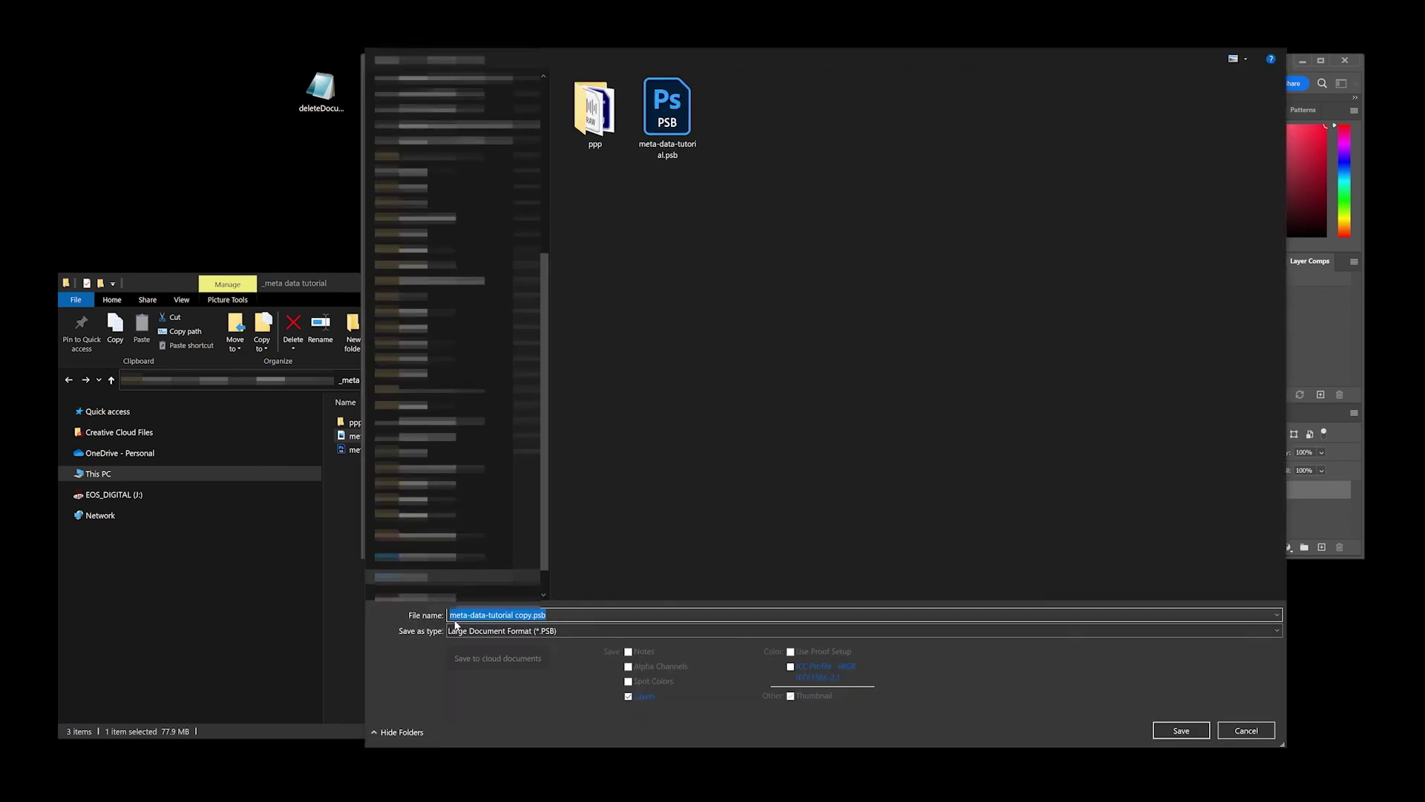
left_click(534, 631)
key("j")
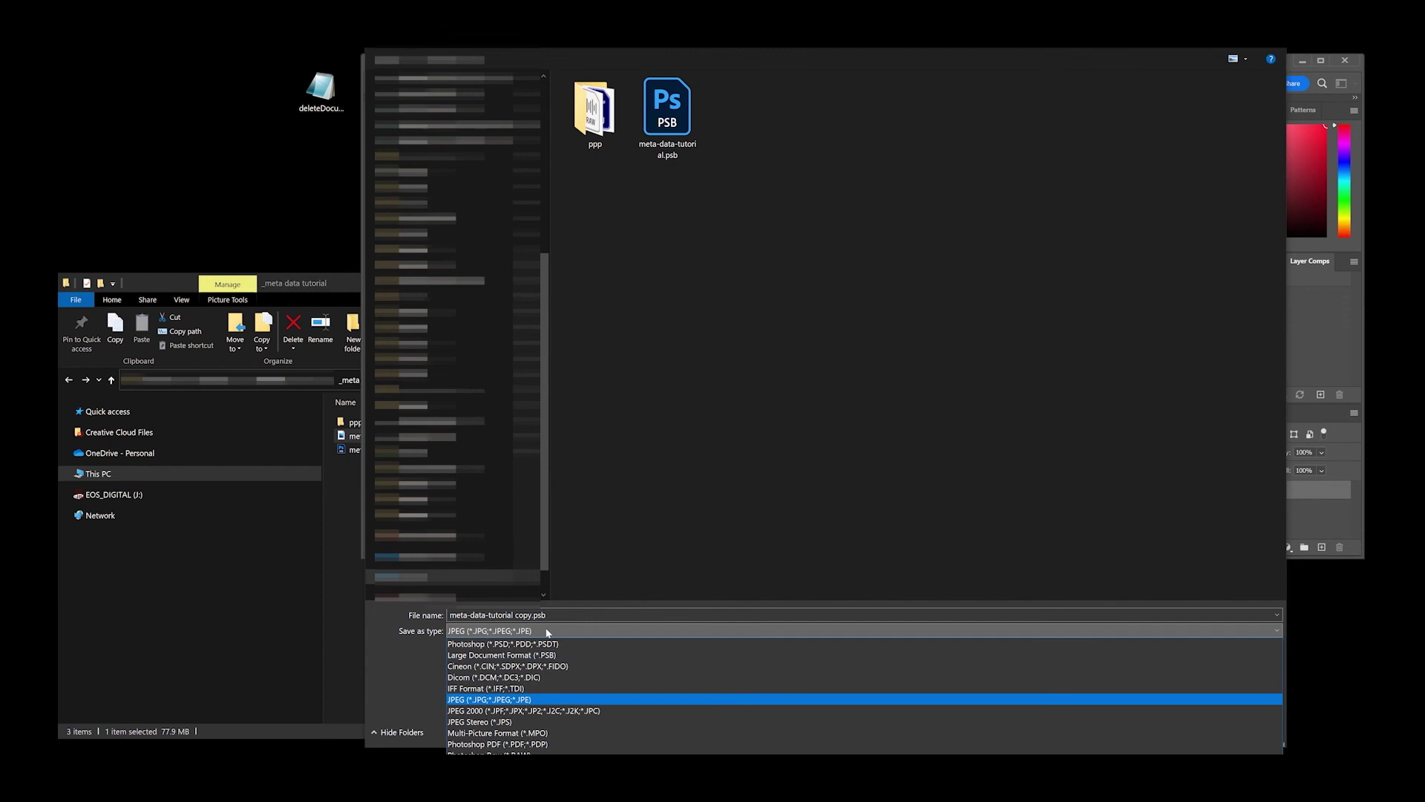
key("Return")
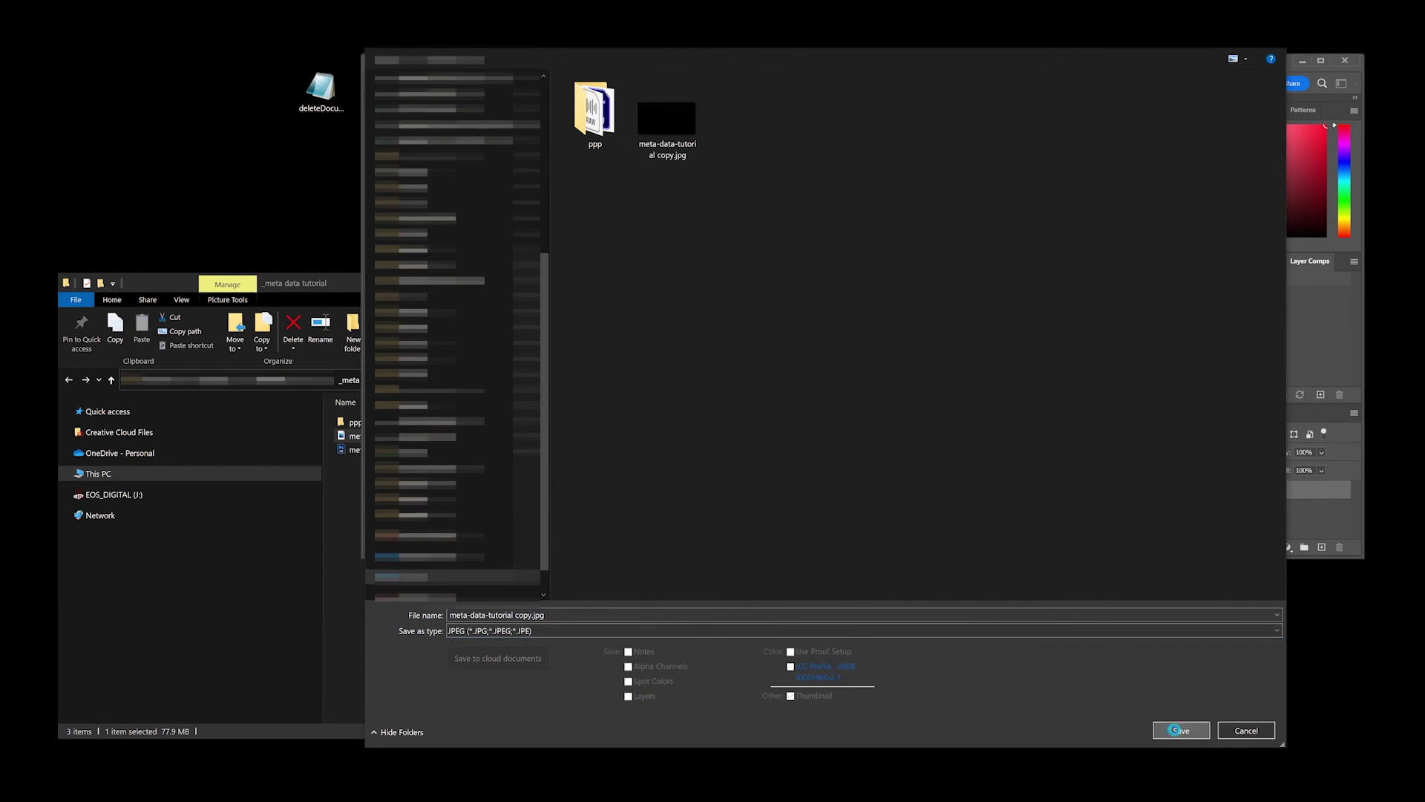
left_click(1168, 733)
left_click(750, 401)
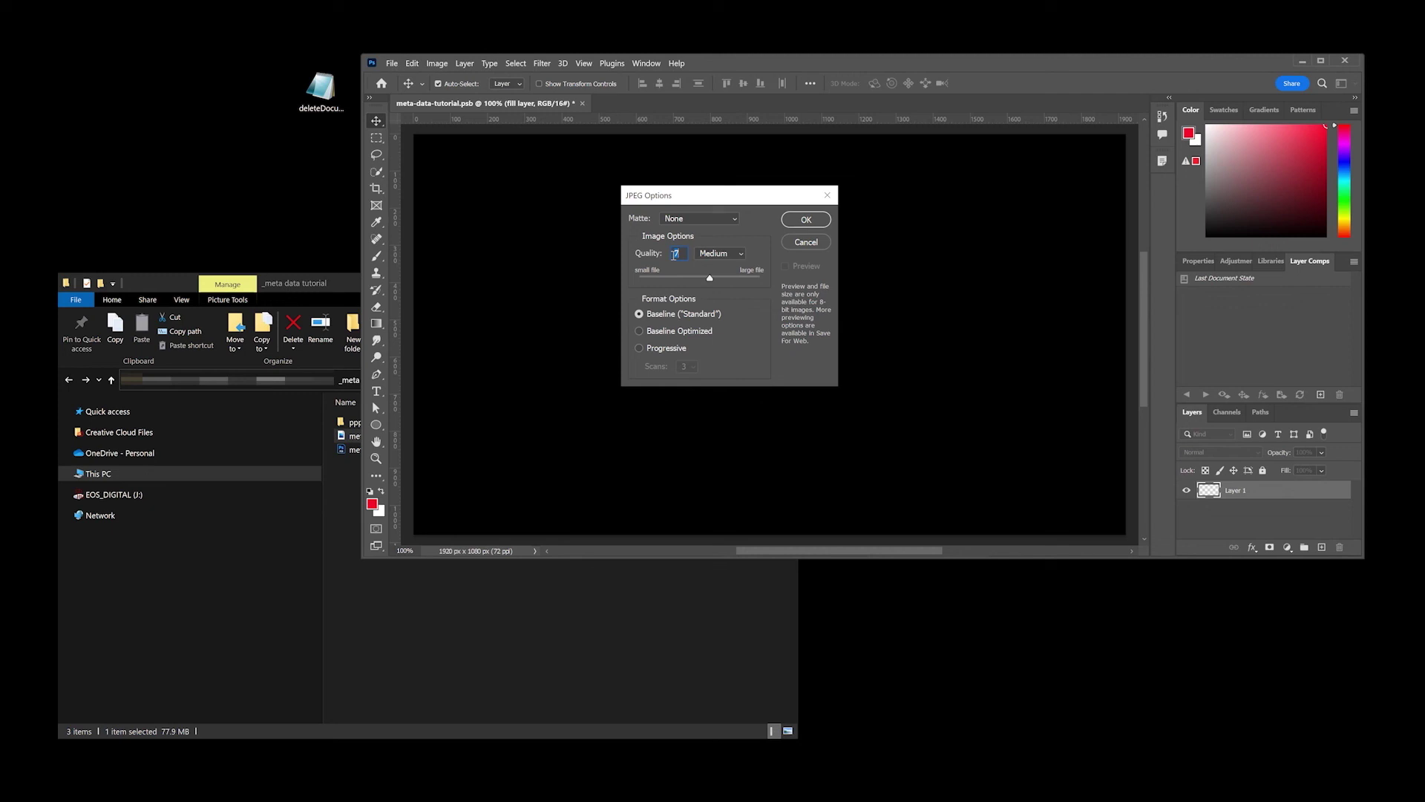
left_click(807, 219)
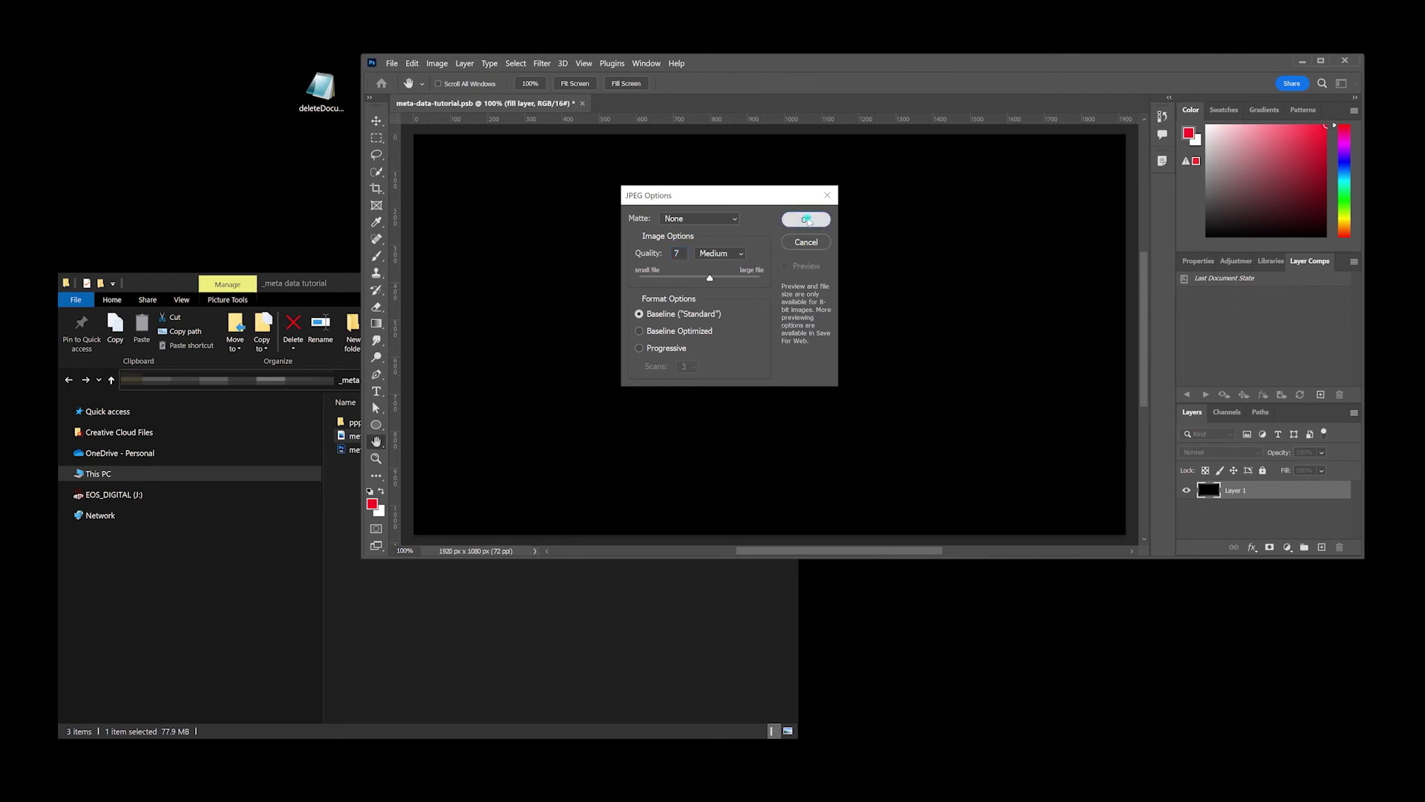
left_click(516, 616)
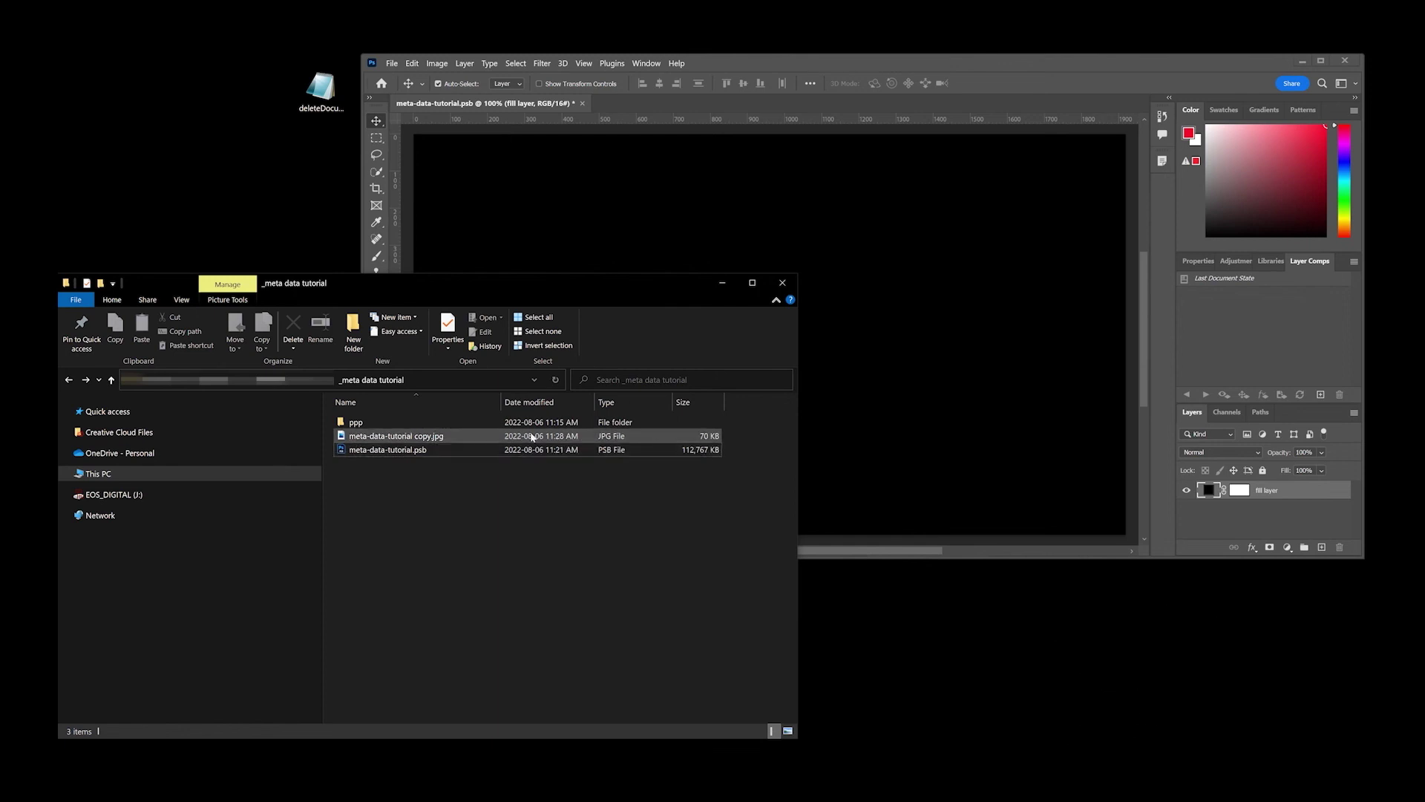
left_click(585, 104)
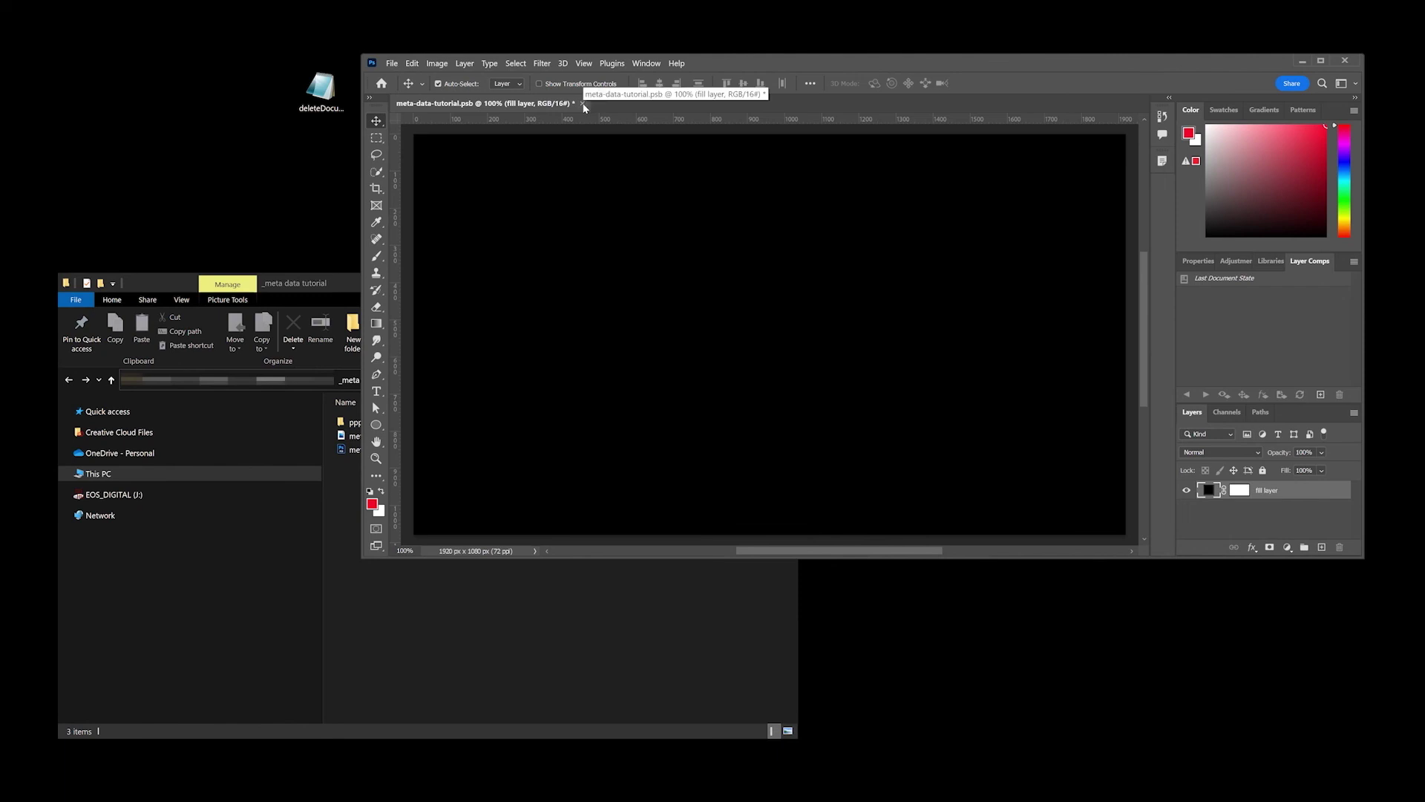
Step: Check in File Explorer that the PSB dropped to 12,177 KB, then return to Photoshop
left_click(587, 649)
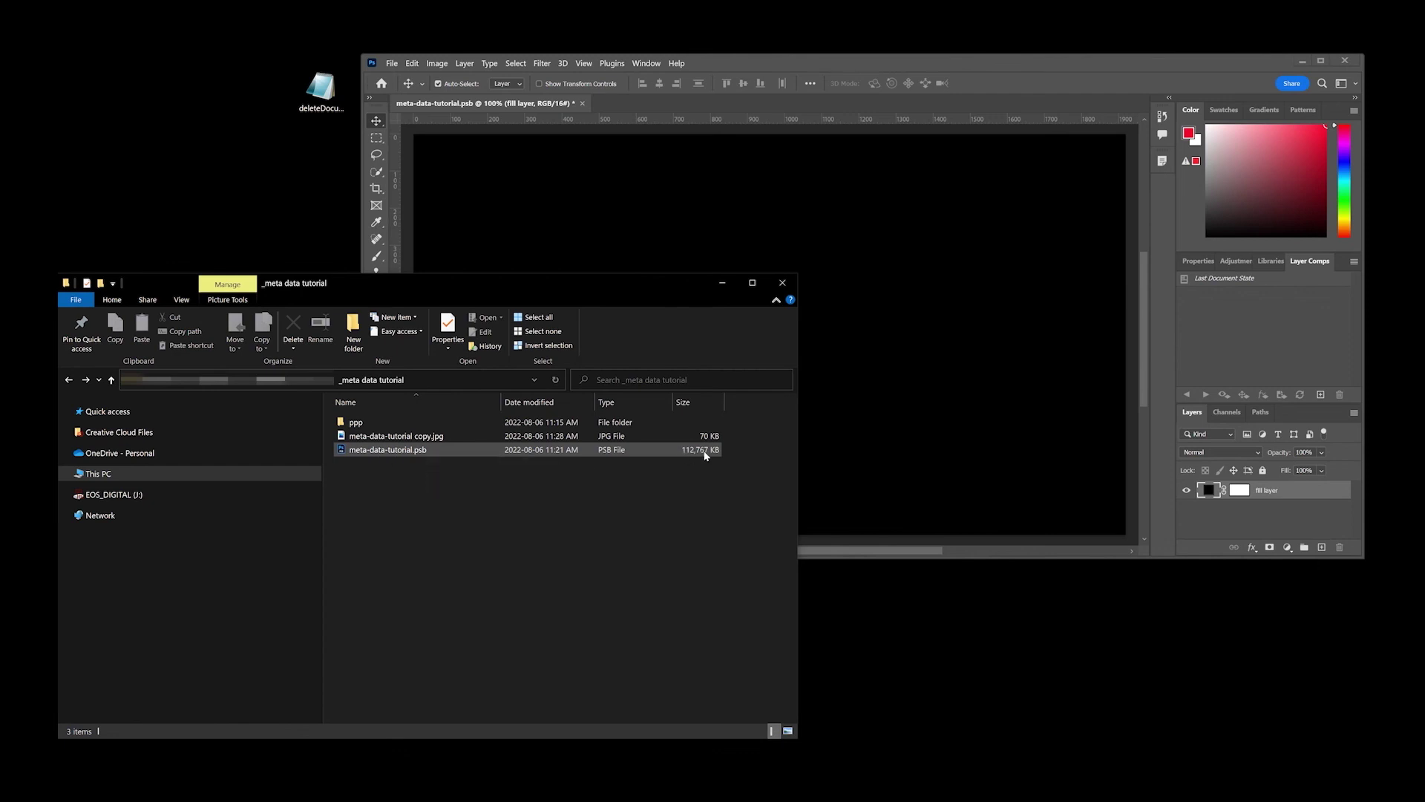
left_click(518, 105)
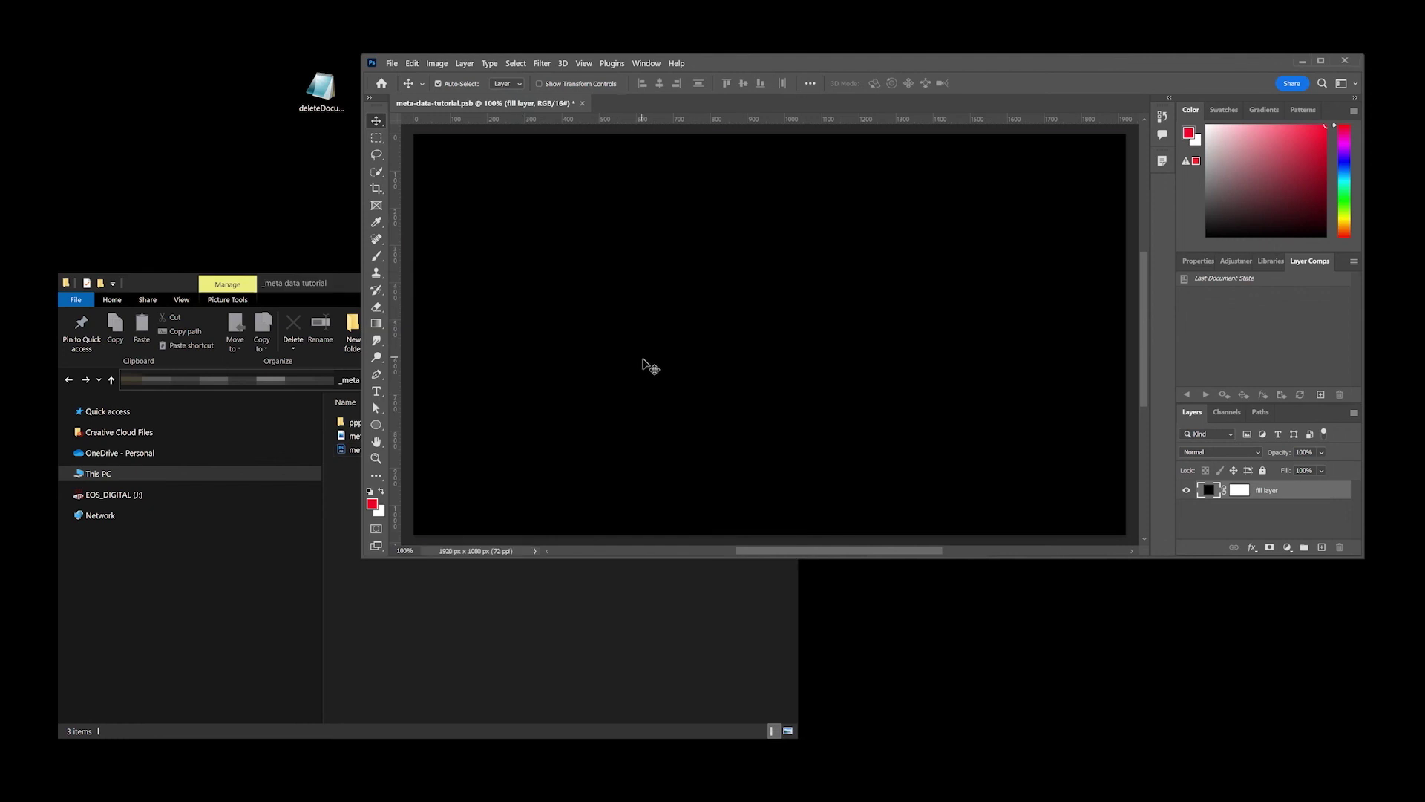
left_click(659, 579)
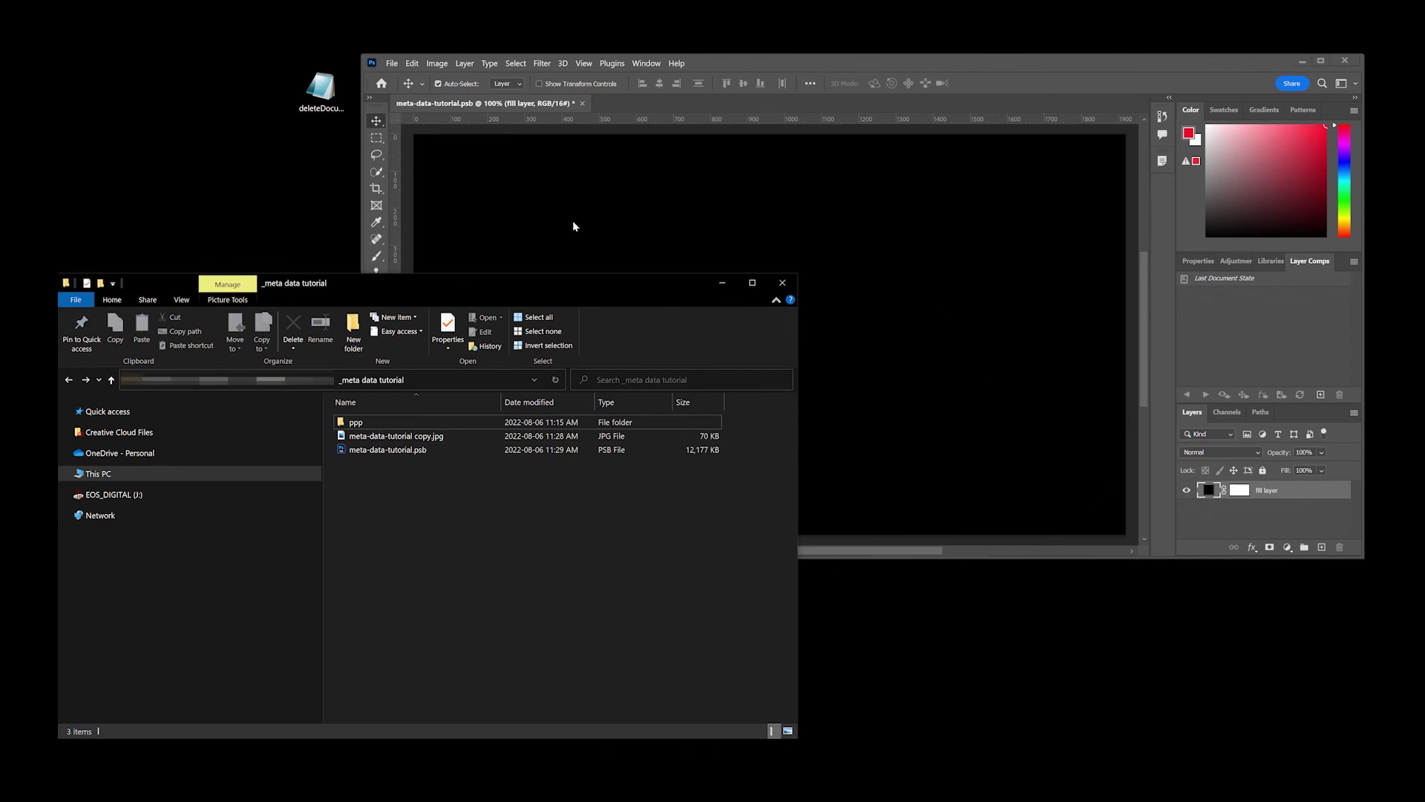
left_click(647, 251)
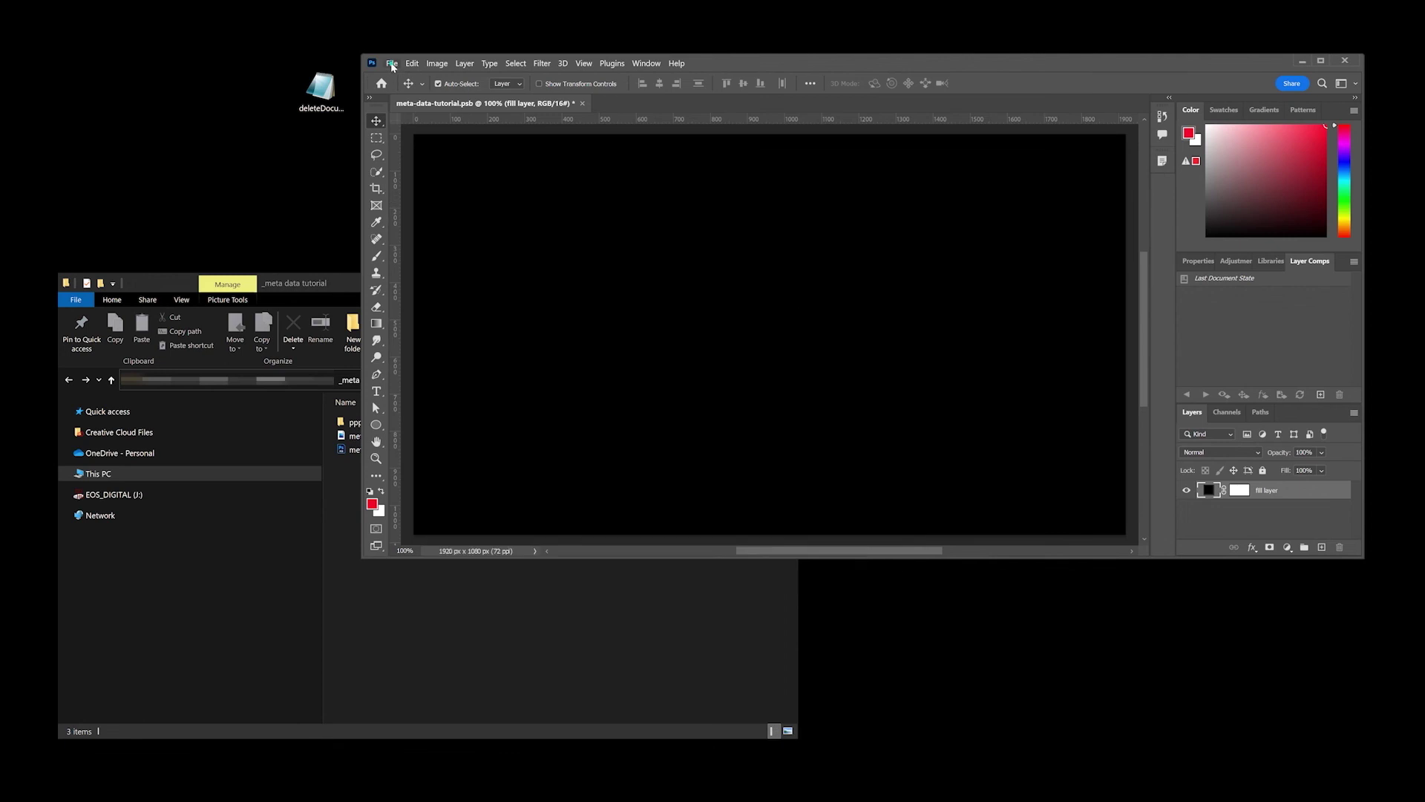
Step: Use Remove All in File > Scripts > Script Events Manager, detaching the metadata script from both events
left_click(391, 63)
mouse_move(456, 363)
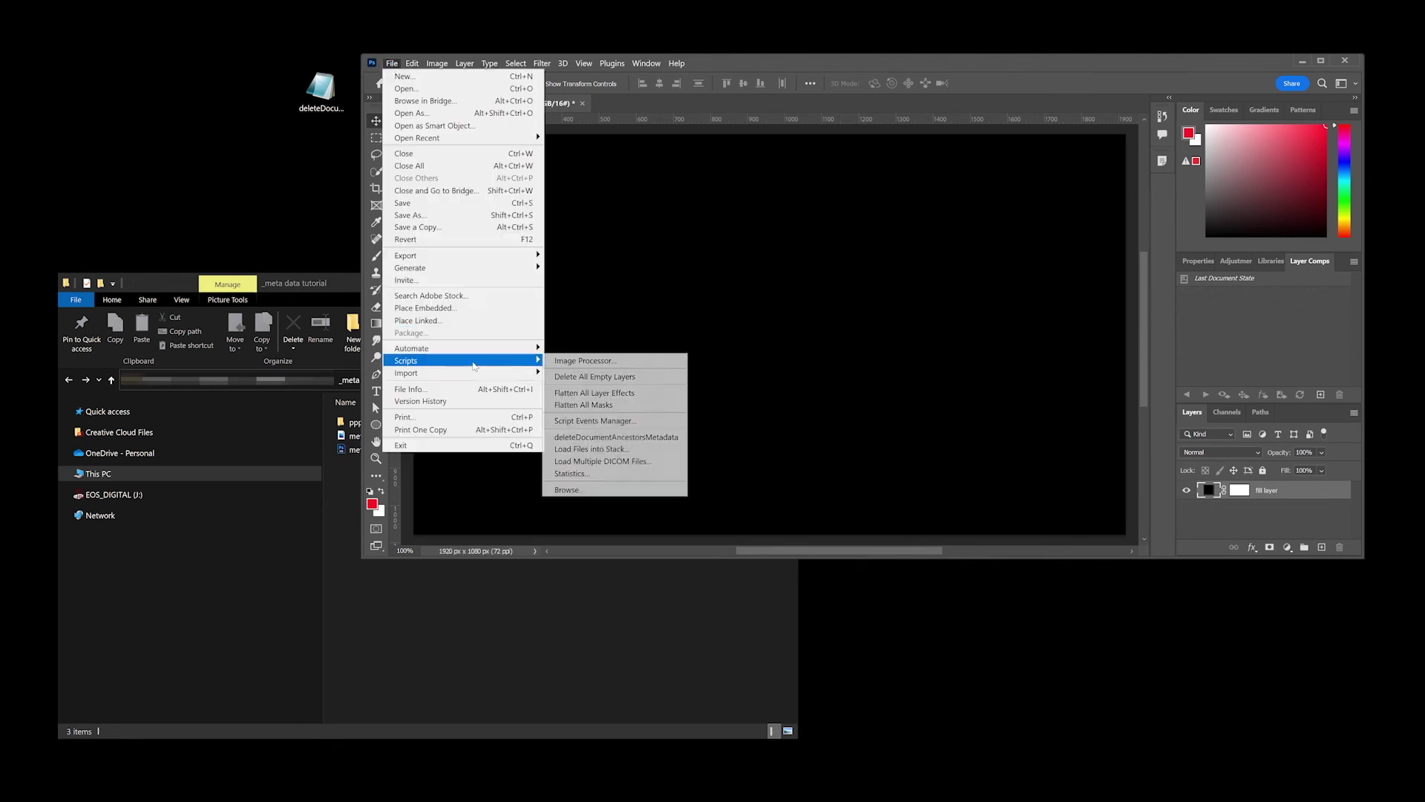
left_click(626, 422)
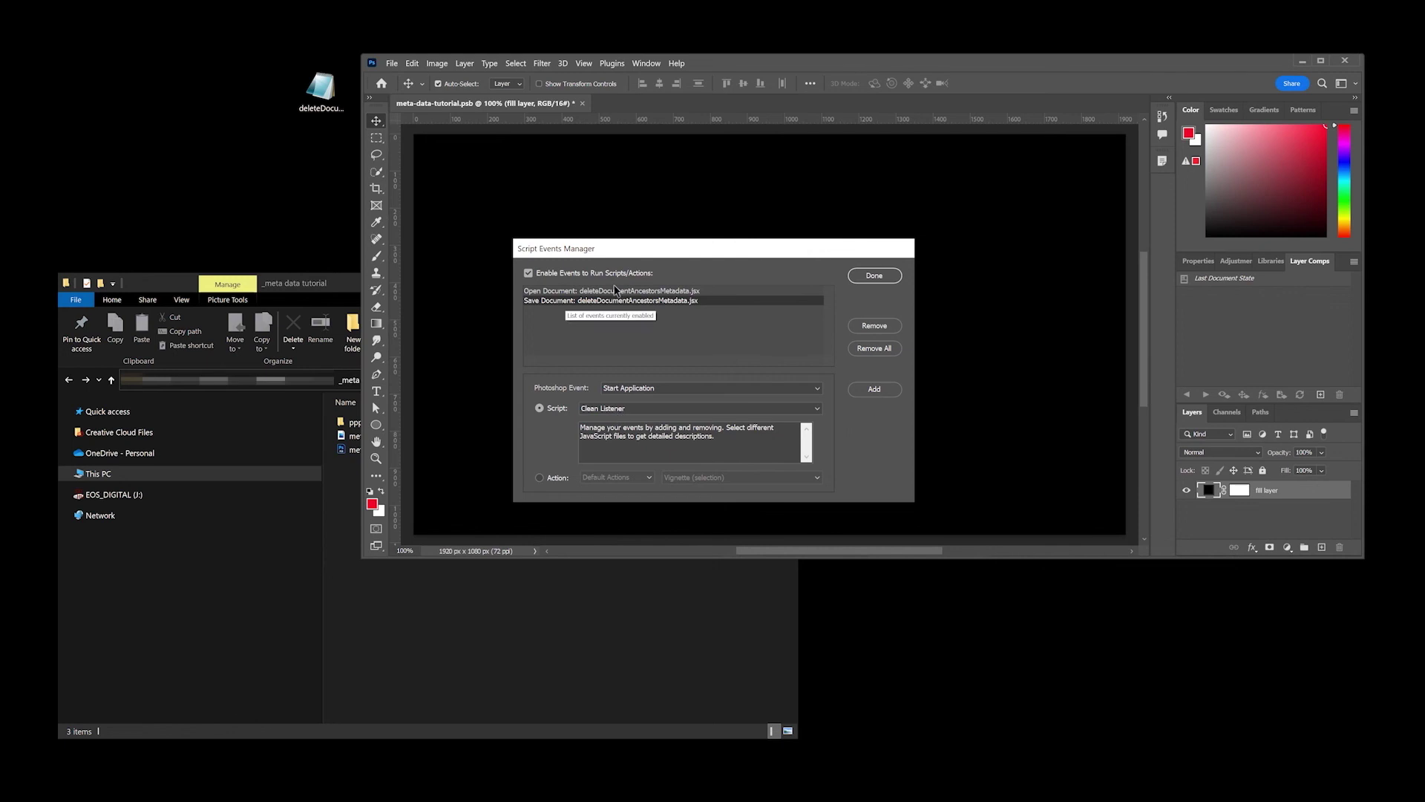
left_click(883, 349)
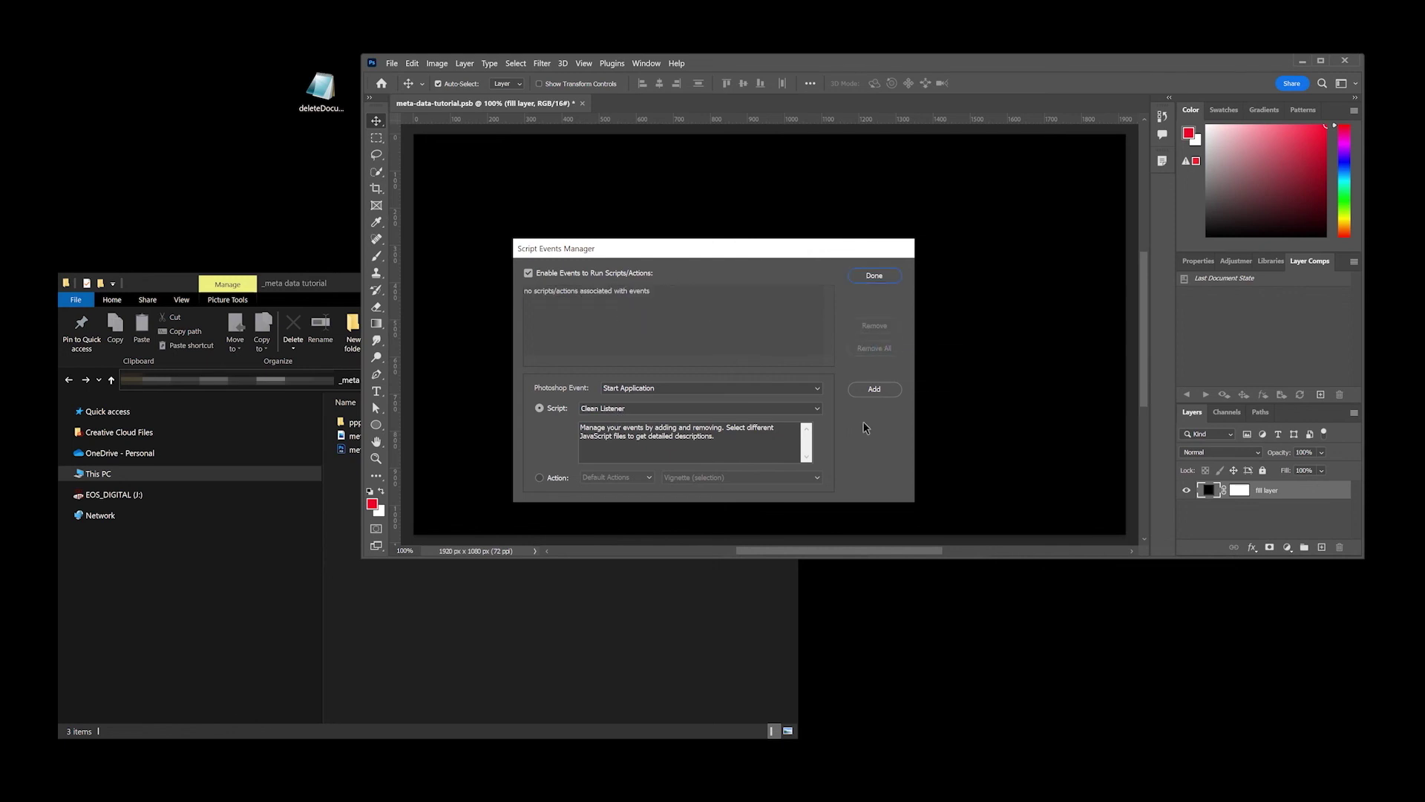
left_click(875, 276)
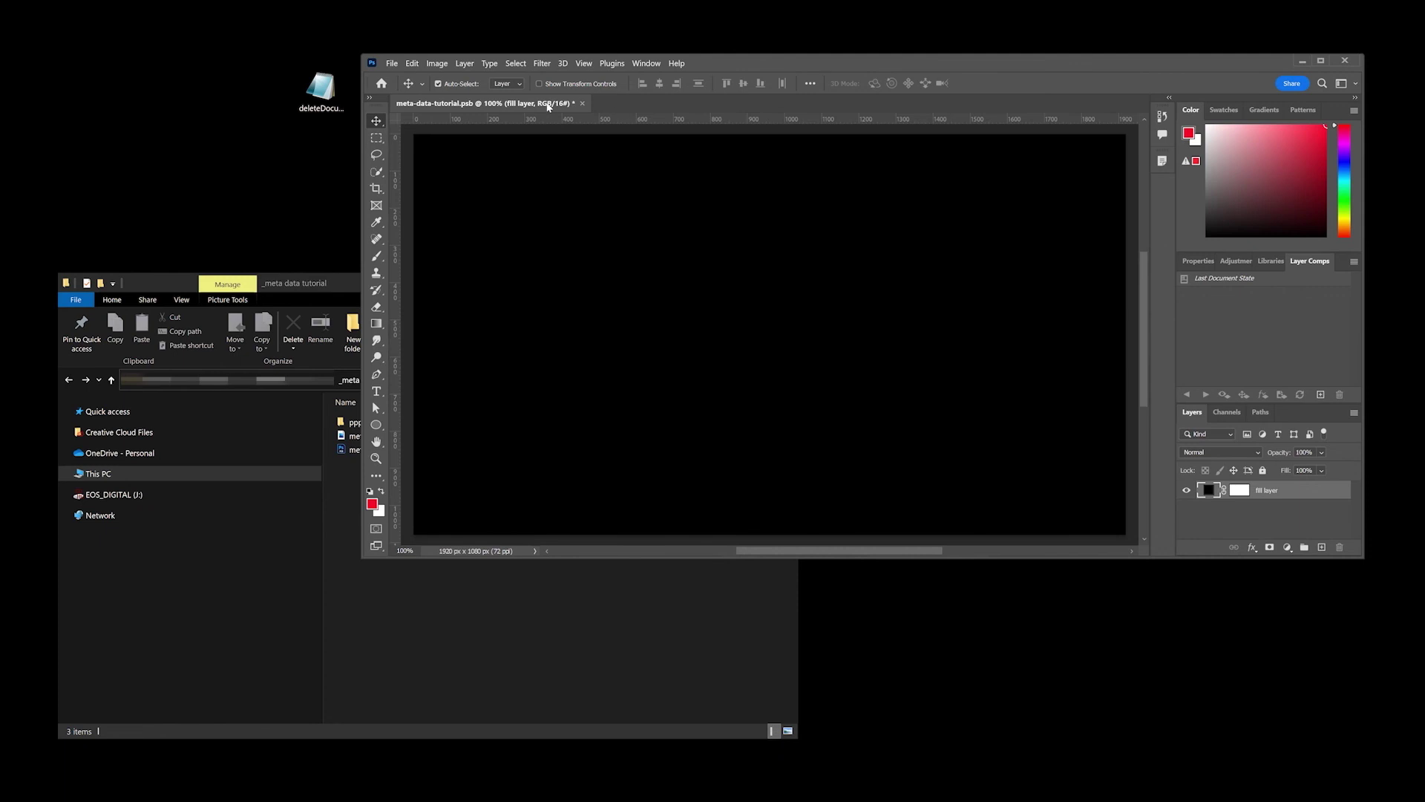
Step: Save meta-data-tutorial.psb with Ctrl+S
key("ctrl+s")
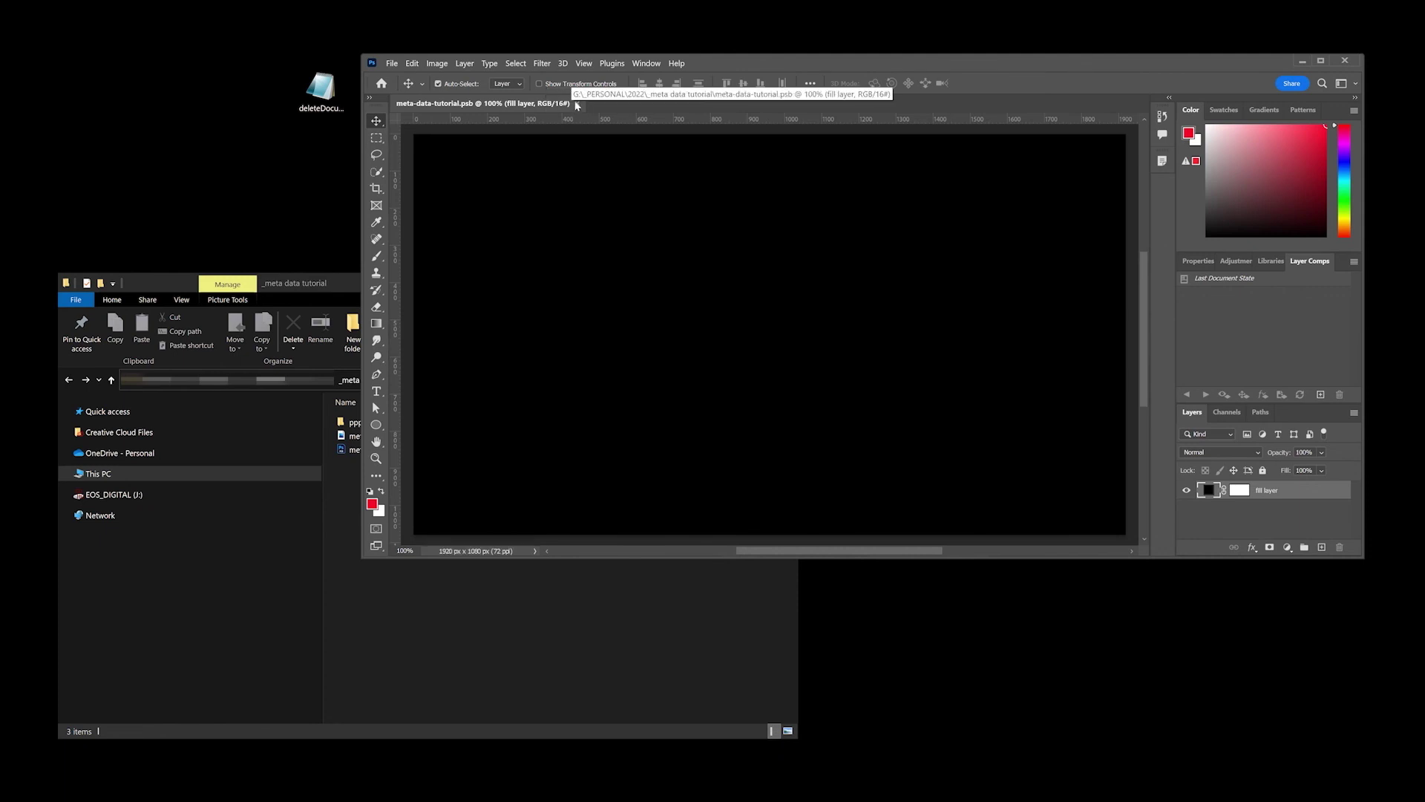